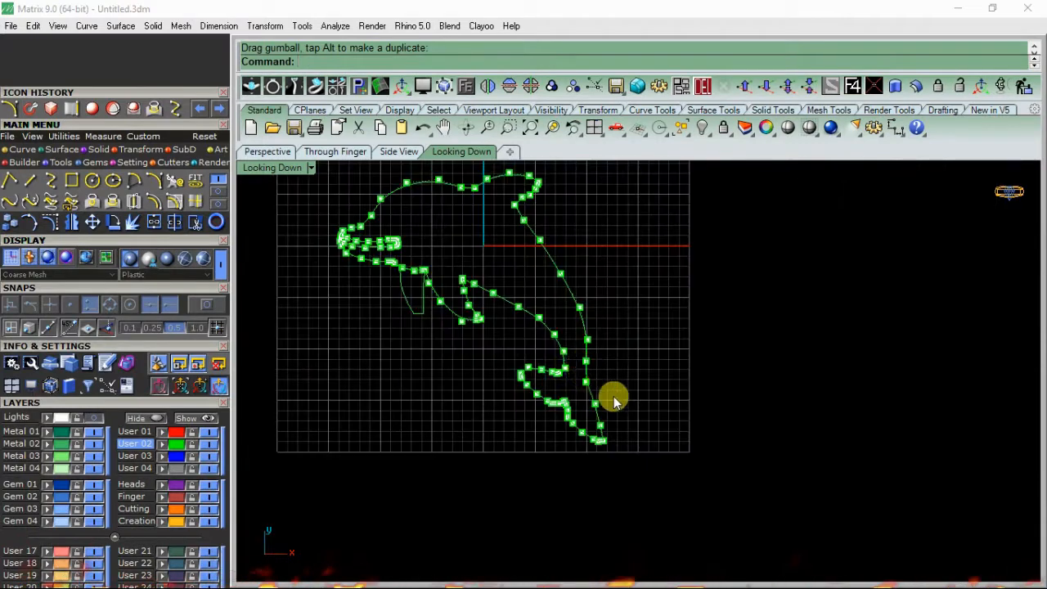
Turn off the outline's control points and select the two dolphin curves.
right_drag(642, 329, 666, 371)
scroll(666, 367, down, 4)
key(Escape)
drag(705, 214, 610, 311)
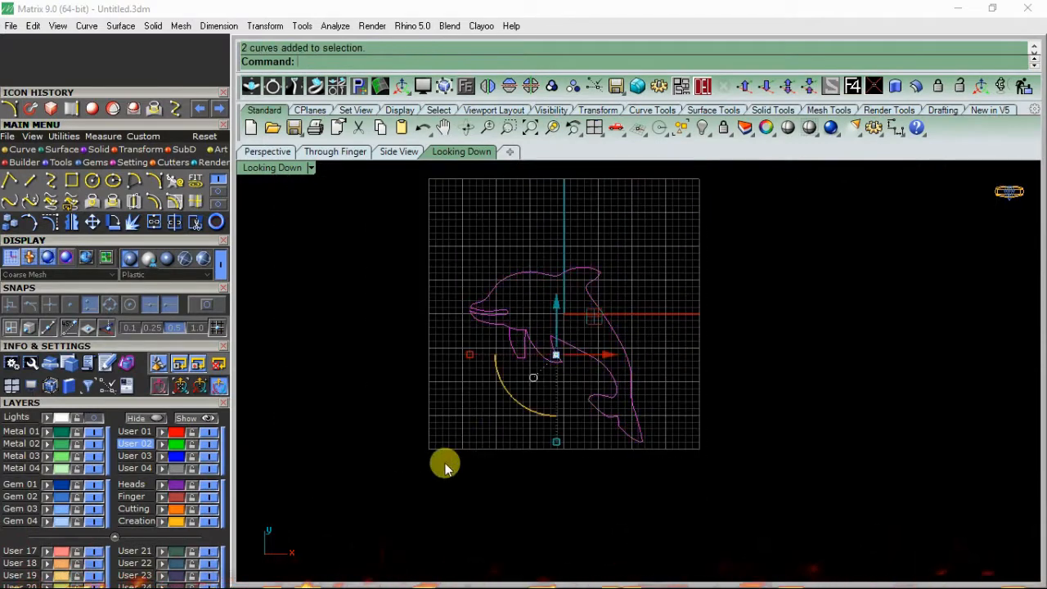
click(99, 149)
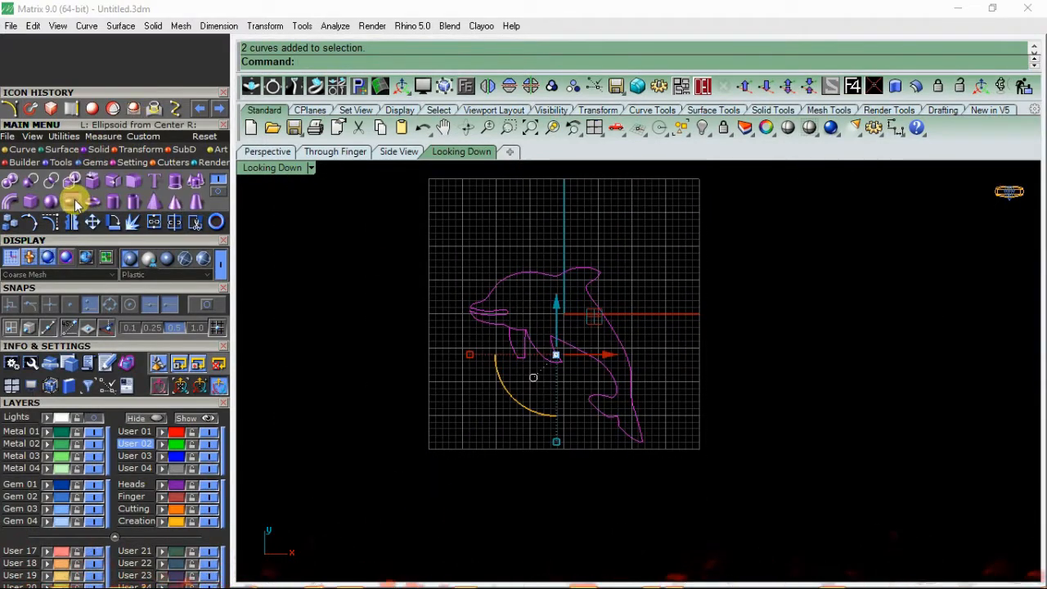
click(72, 203)
text(0,0,0)
key(Return)
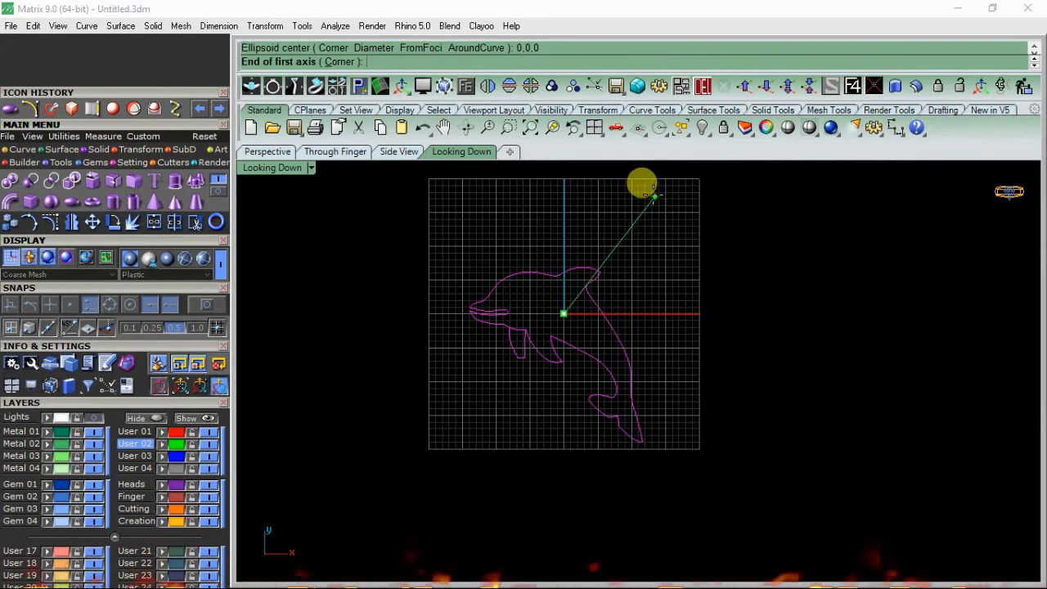
click(660, 179)
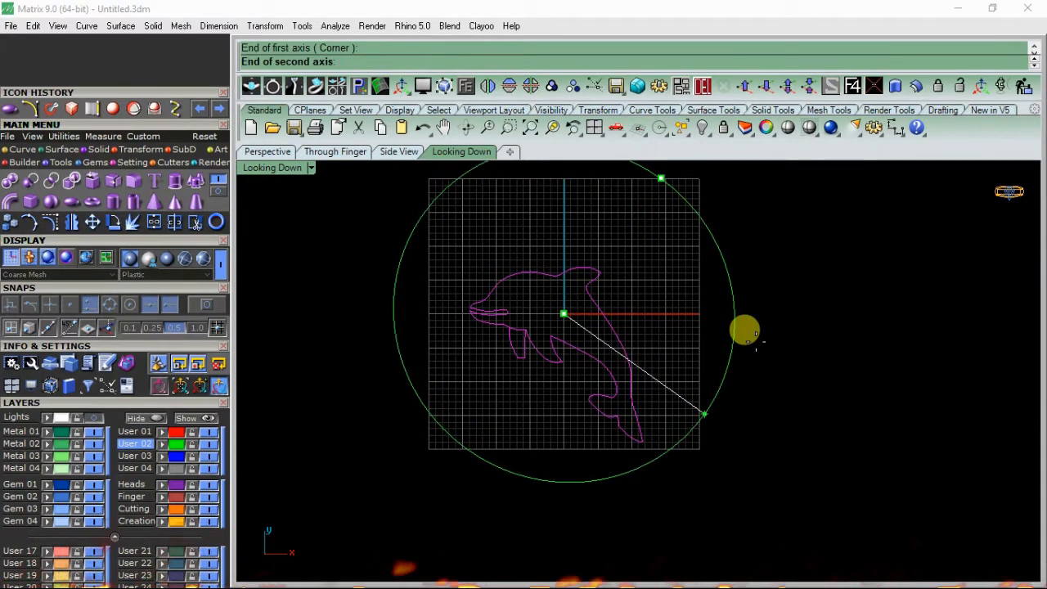
key(Escape)
Create an ellipsoid centred on the dolphin and large enough to enclose it, setting its third axis vertically in the Through Finger view.
right_click(754, 342)
click(565, 355)
scroll(550, 358, down, 6)
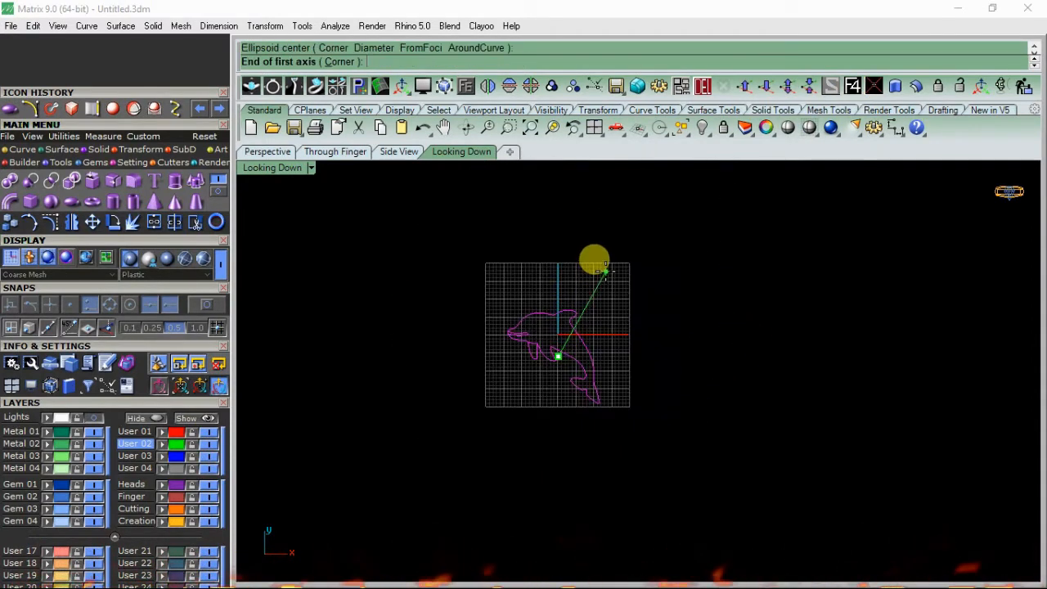
click(605, 266)
click(660, 350)
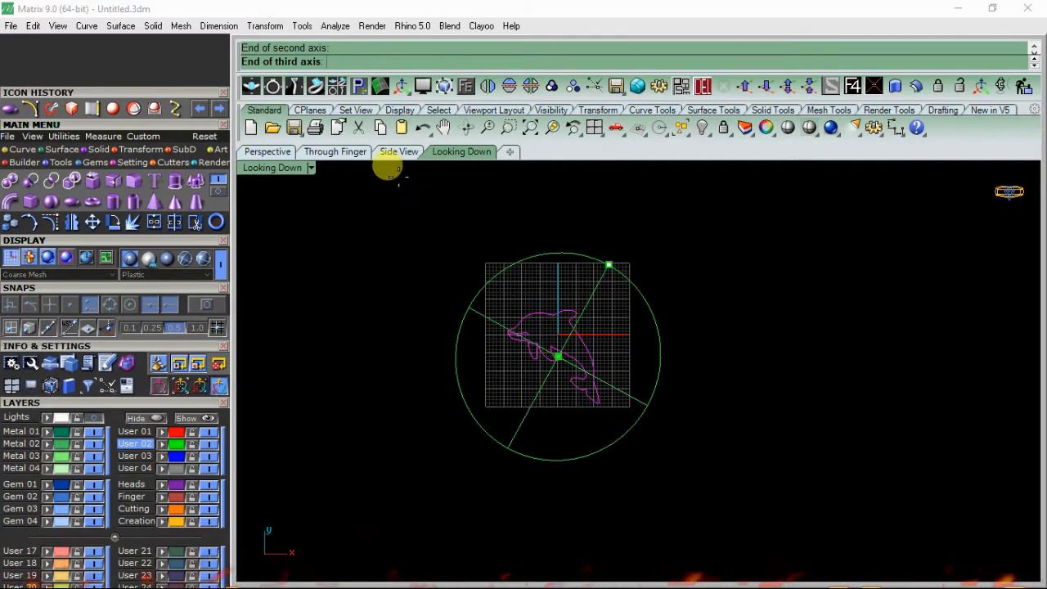
click(358, 157)
scroll(526, 297, down, 6)
scroll(559, 257, up, 4)
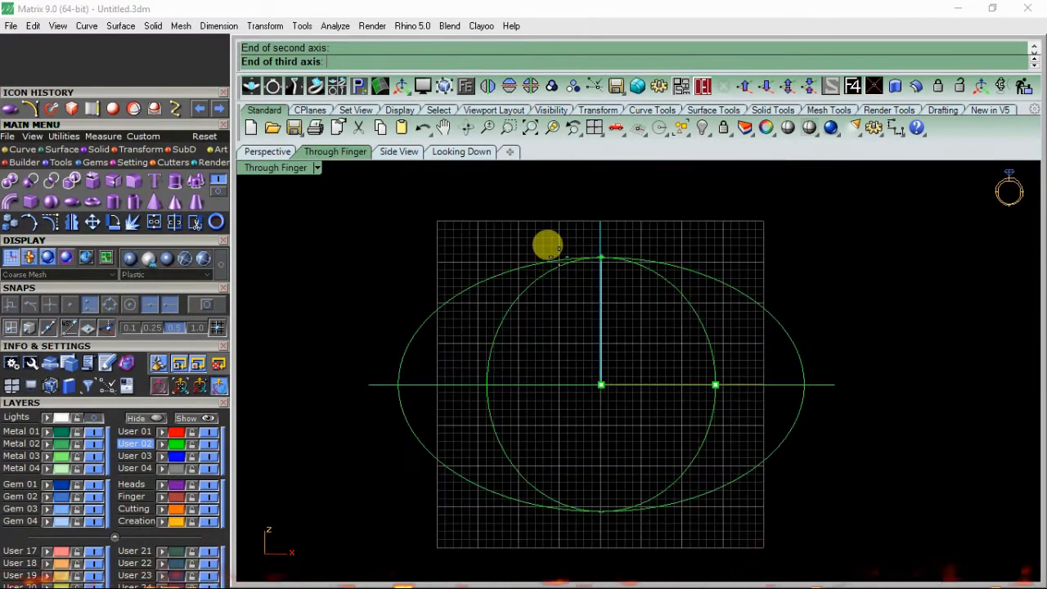
click(548, 245)
Project the selected dolphin curves onto the ellipsoid surface.
click(260, 152)
click(15, 149)
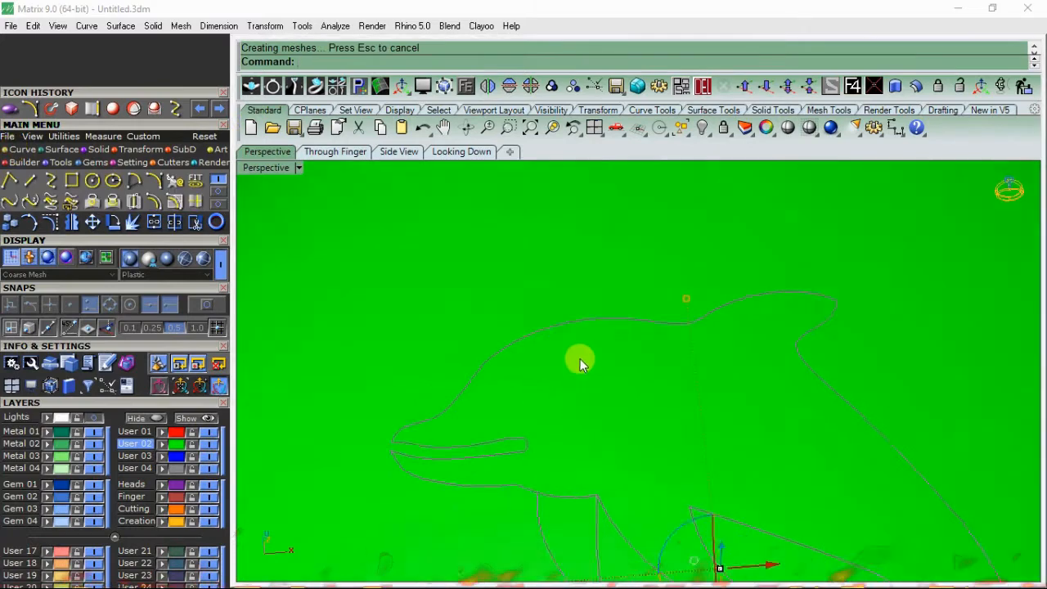
click(113, 201)
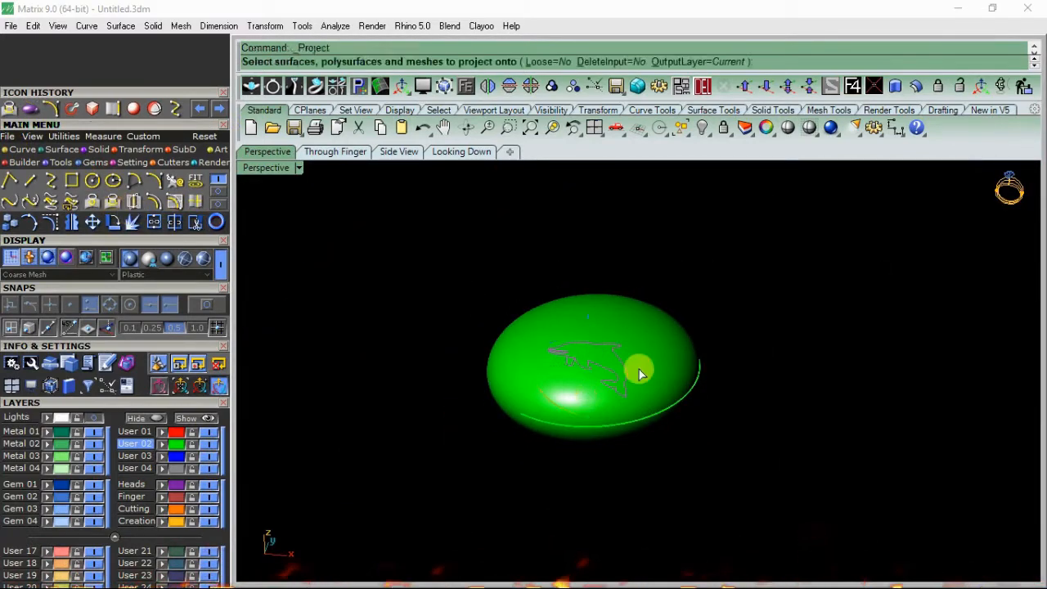
click(640, 330)
right_click(638, 330)
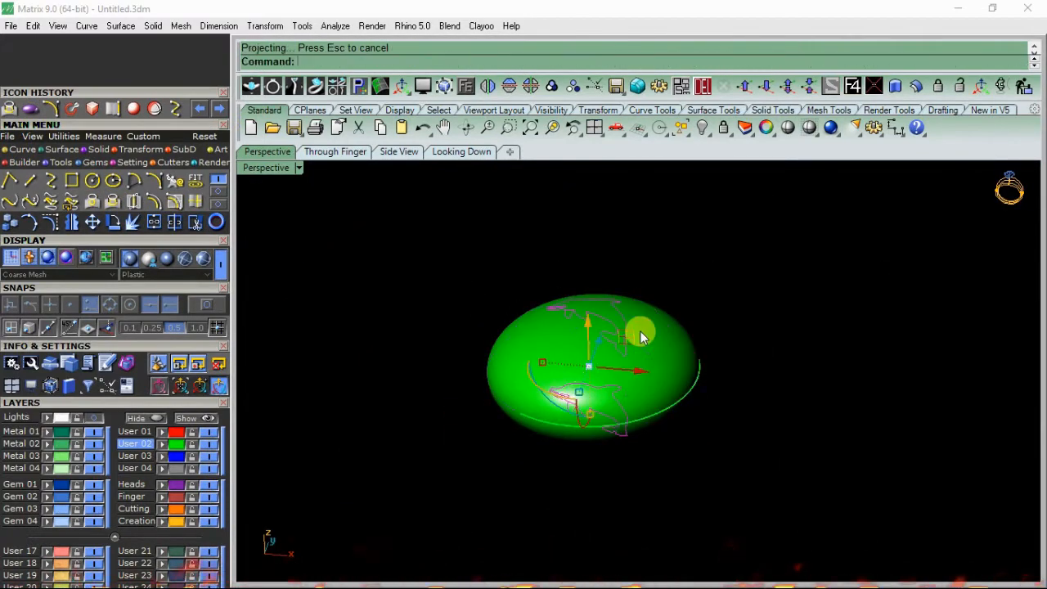
Trim away the ellipsoid outside the projected dolphin curves and remove the lower dolphin-shaped piece.
click(216, 222)
click(568, 351)
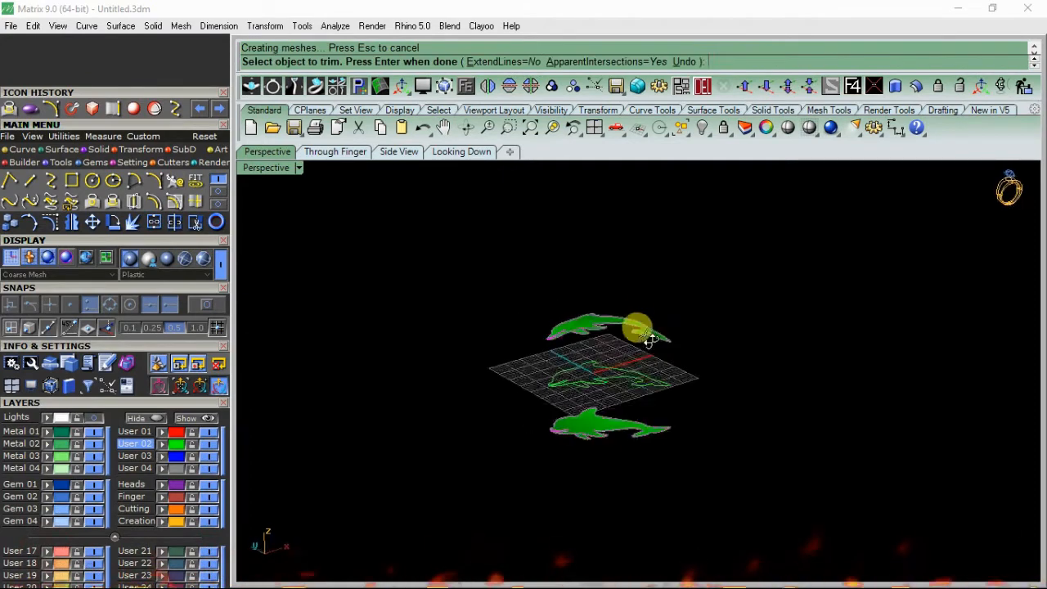
right_drag(638, 329, 635, 311)
scroll(626, 383, up, 6)
drag(701, 405, 403, 480)
right_click(572, 485)
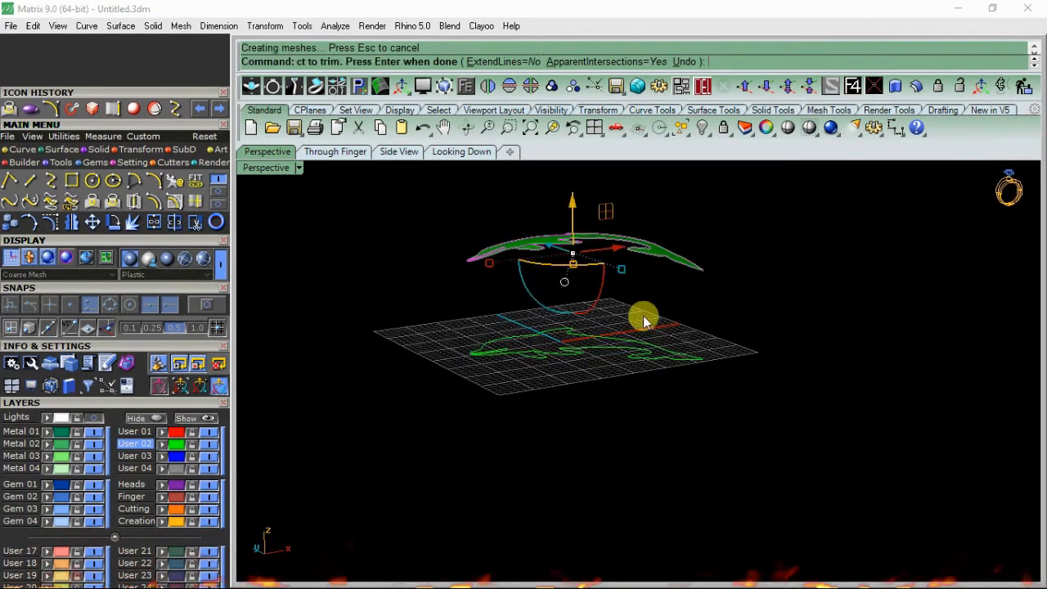
Stretch the upper dolphin surface and its projected curves vertically, and assign the surface to the Metal 01 layer.
drag(695, 210, 475, 290)
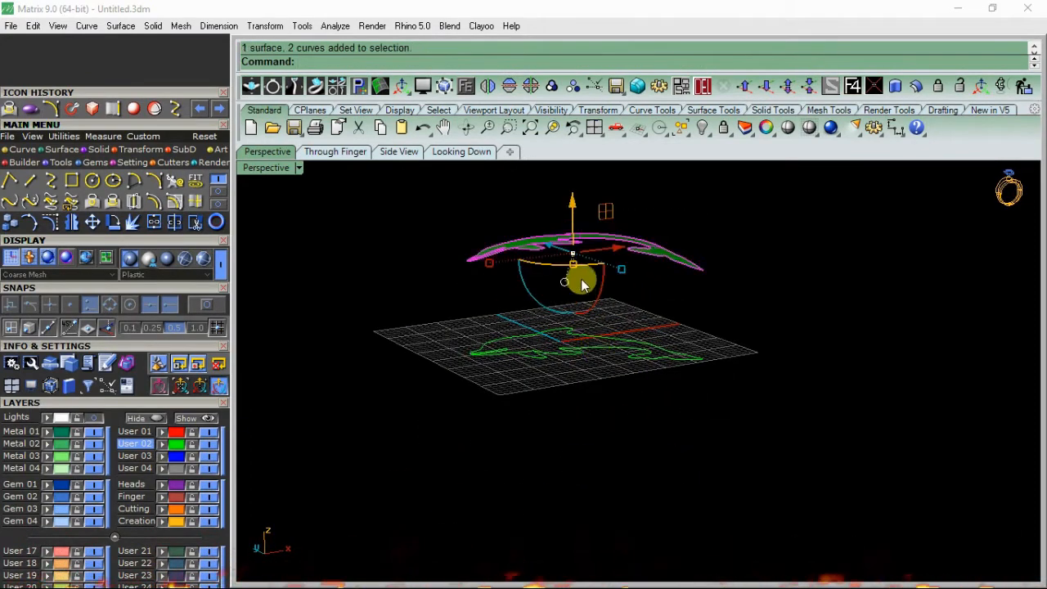
drag(573, 266, 561, 414)
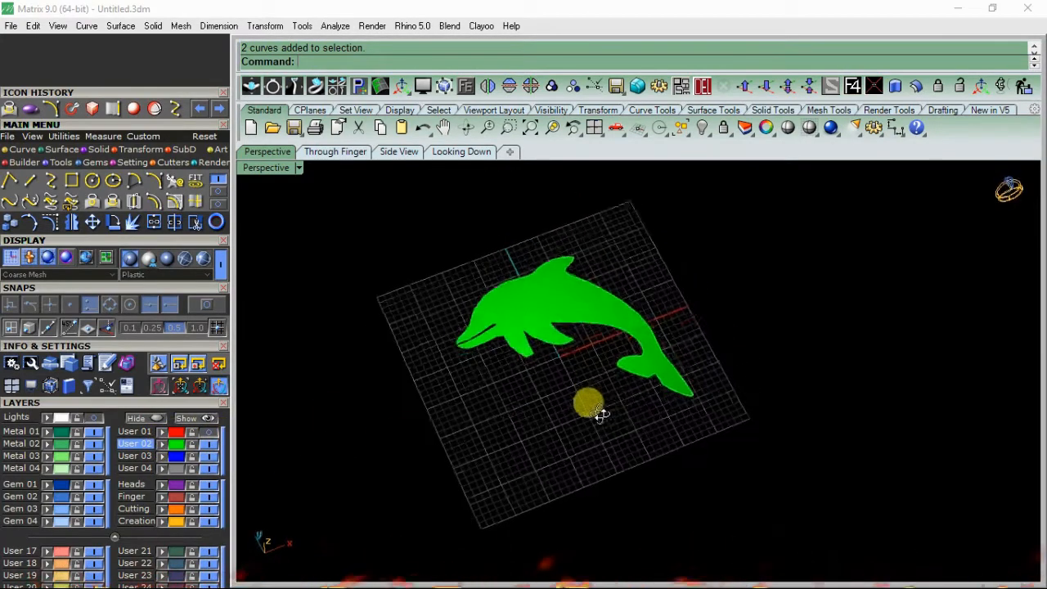
right_drag(589, 402, 556, 297)
click(557, 297)
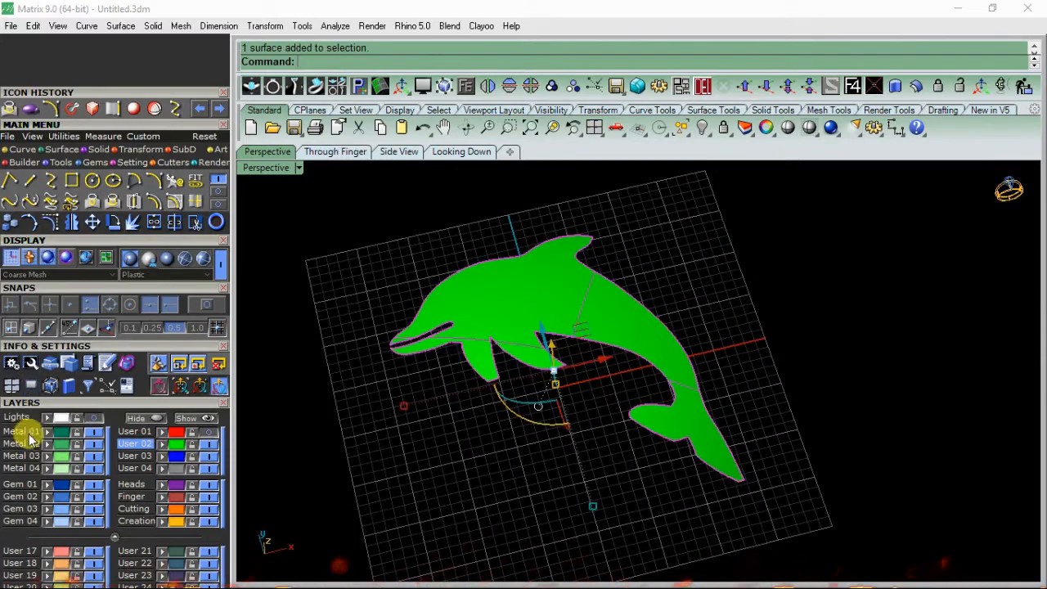
click(45, 432)
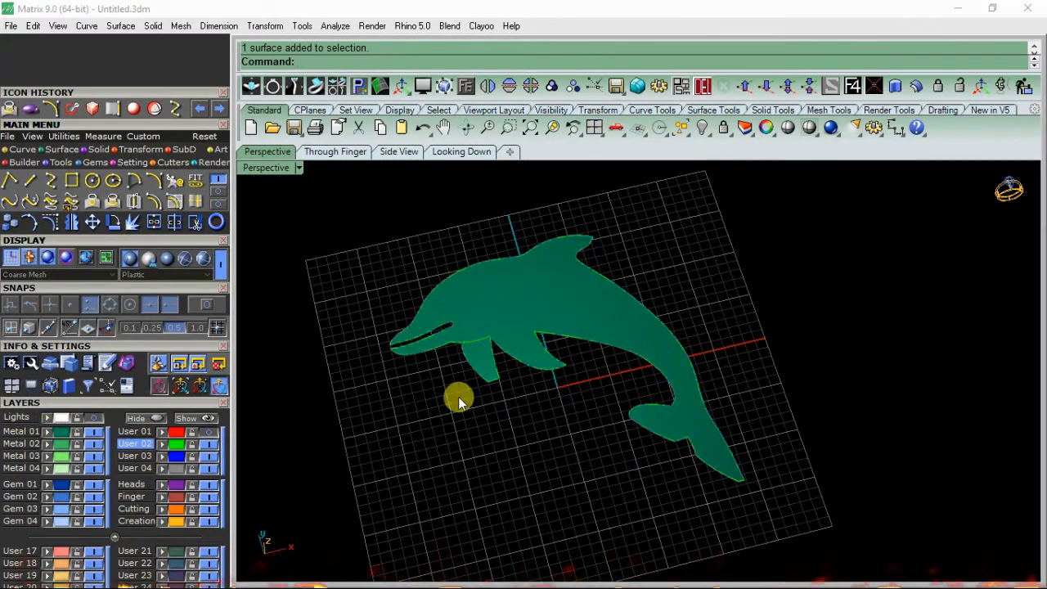
Split the dolphin surface with the projected front flipper curve.
right_drag(458, 398, 515, 365)
scroll(515, 368, up, 5)
click(513, 396)
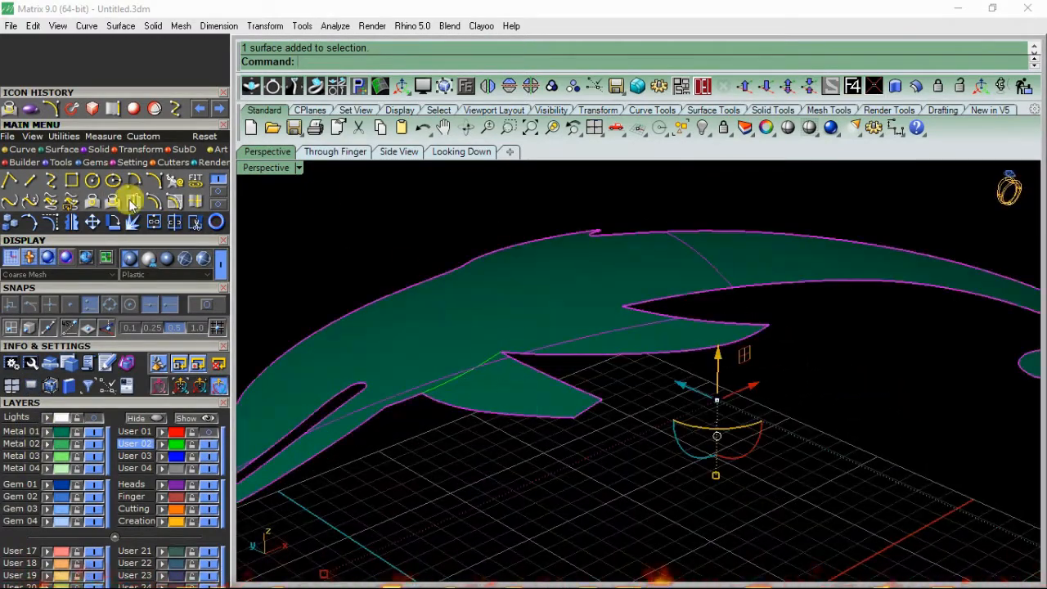
click(175, 226)
click(501, 383)
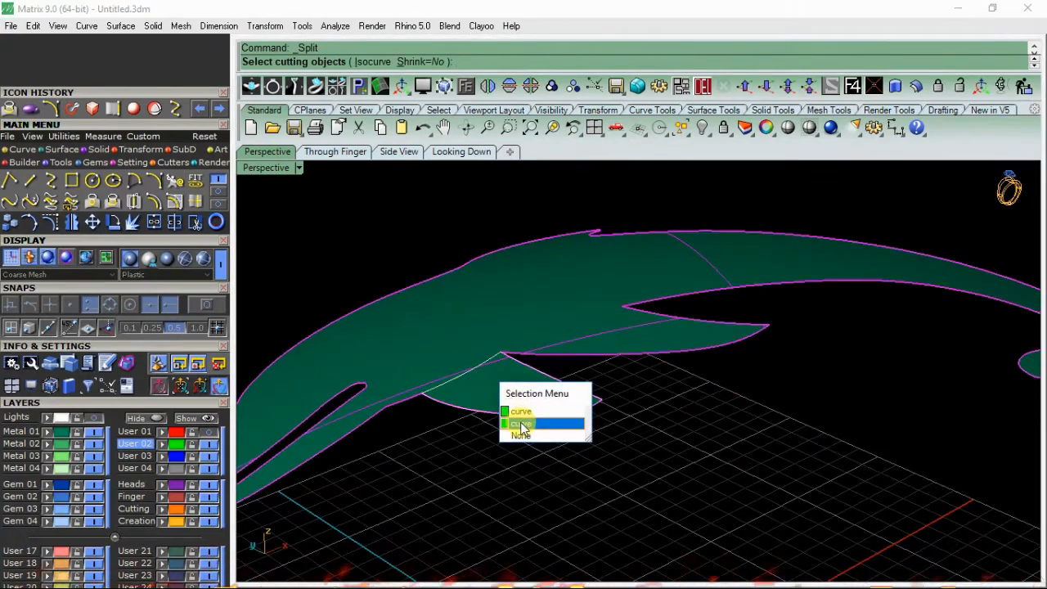
click(522, 423)
right_click(507, 412)
Move the split-off flipper surface to the User 03 layer and make that layer current.
click(507, 385)
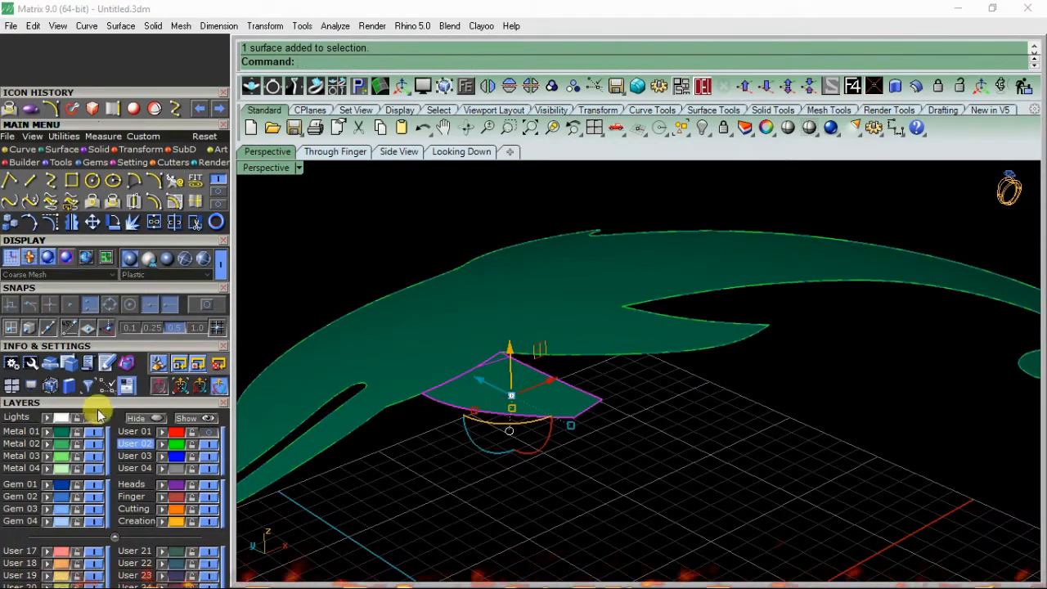
click(51, 444)
click(427, 448)
scroll(474, 407, down, 4)
right_drag(481, 378, 506, 441)
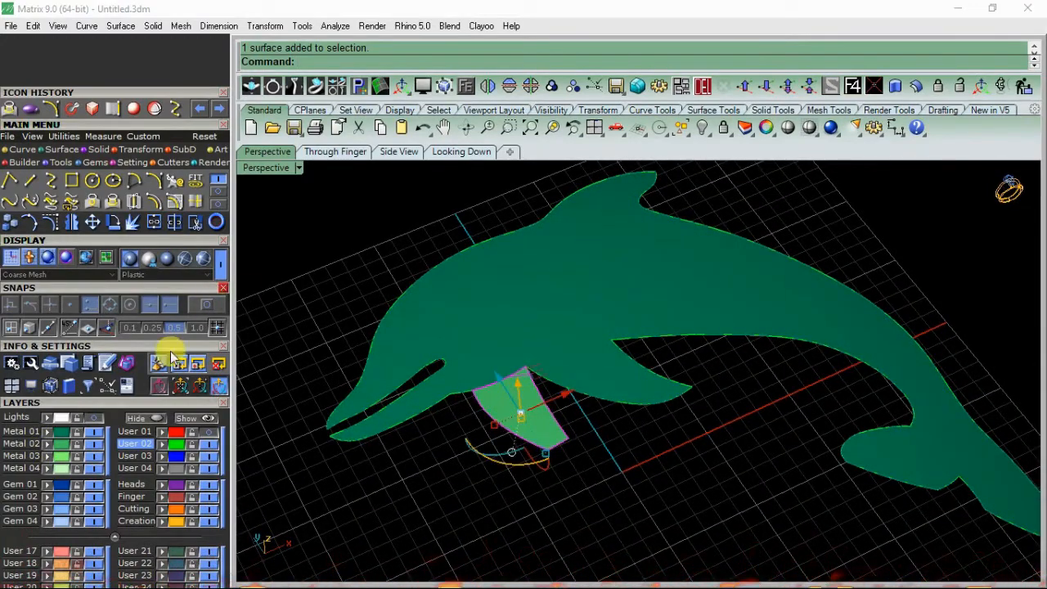
click(135, 457)
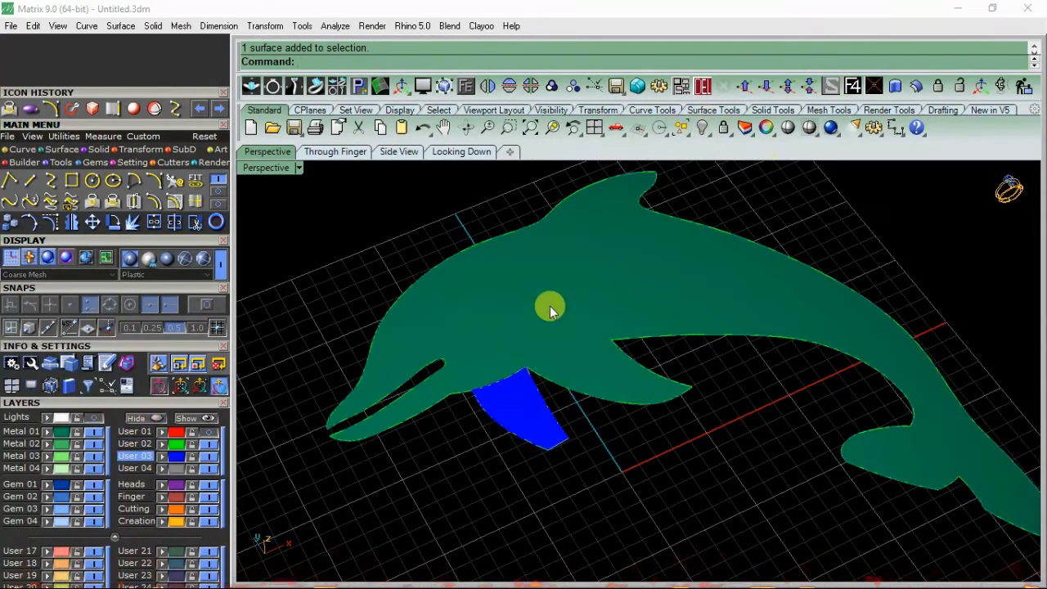
Isolate the flipper by deselecting the dolphin outline and hiding the Metal 01 and User 02 layers.
click(555, 413)
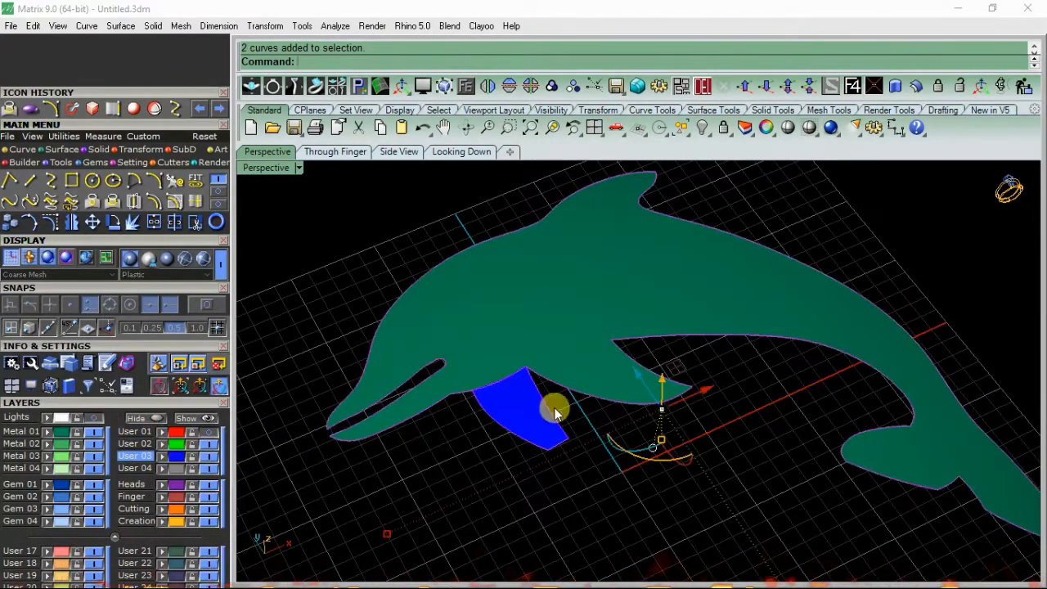
ctrl+click(680, 320)
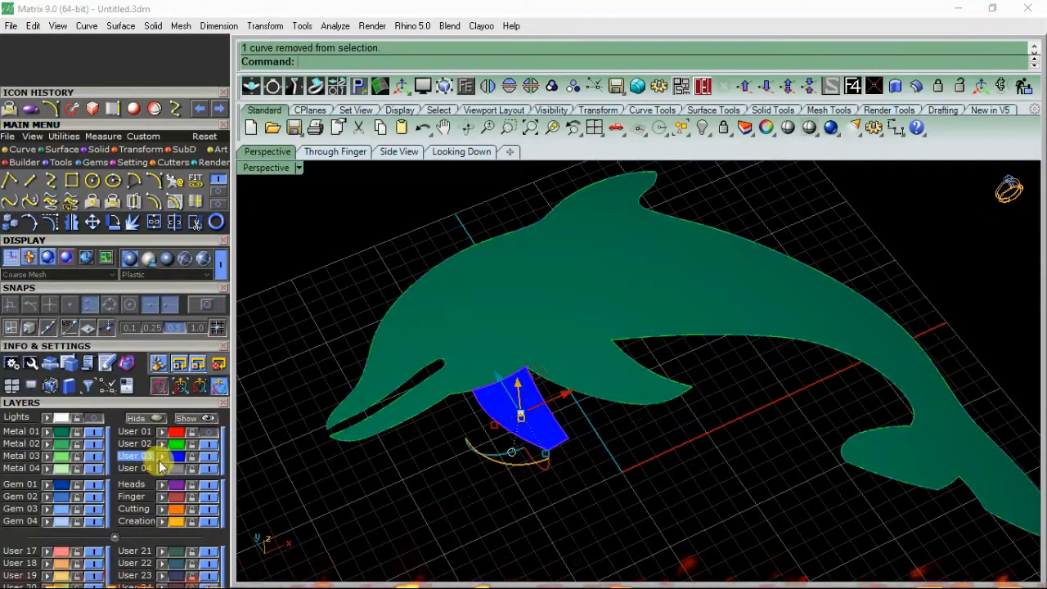
click(95, 432)
click(211, 444)
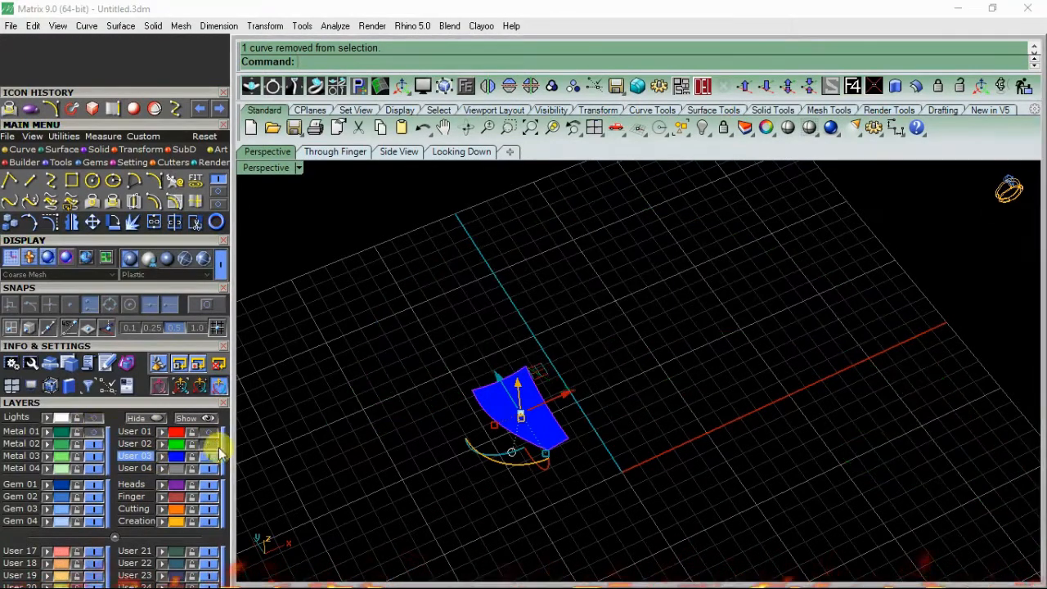
Extract the flipper surface's border as a curve and delete the surface.
right_drag(455, 497, 547, 332)
scroll(548, 332, up, 4)
click(547, 334)
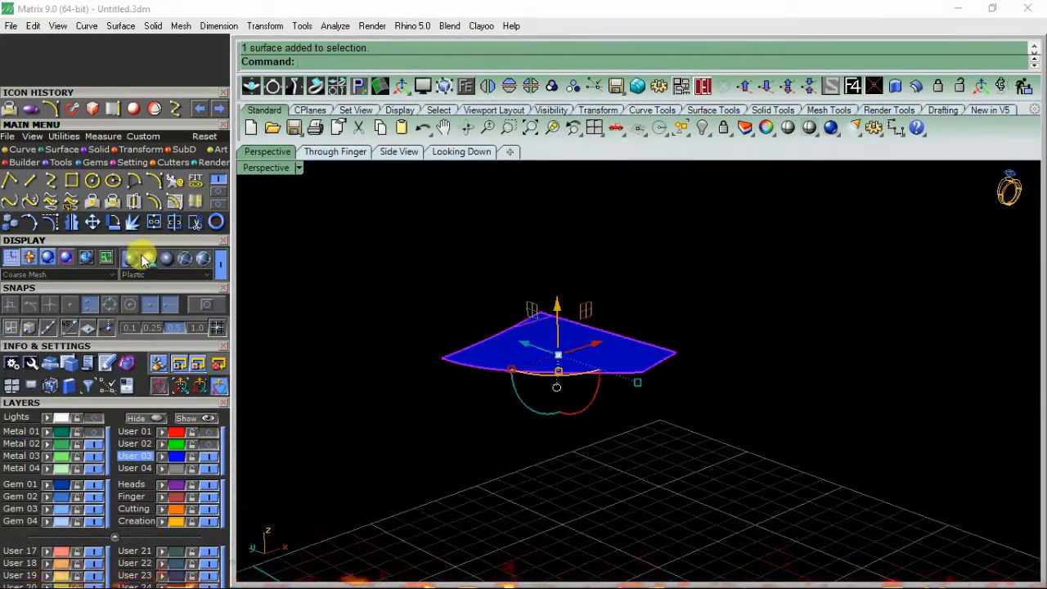
click(707, 86)
right_drag(648, 262, 643, 333)
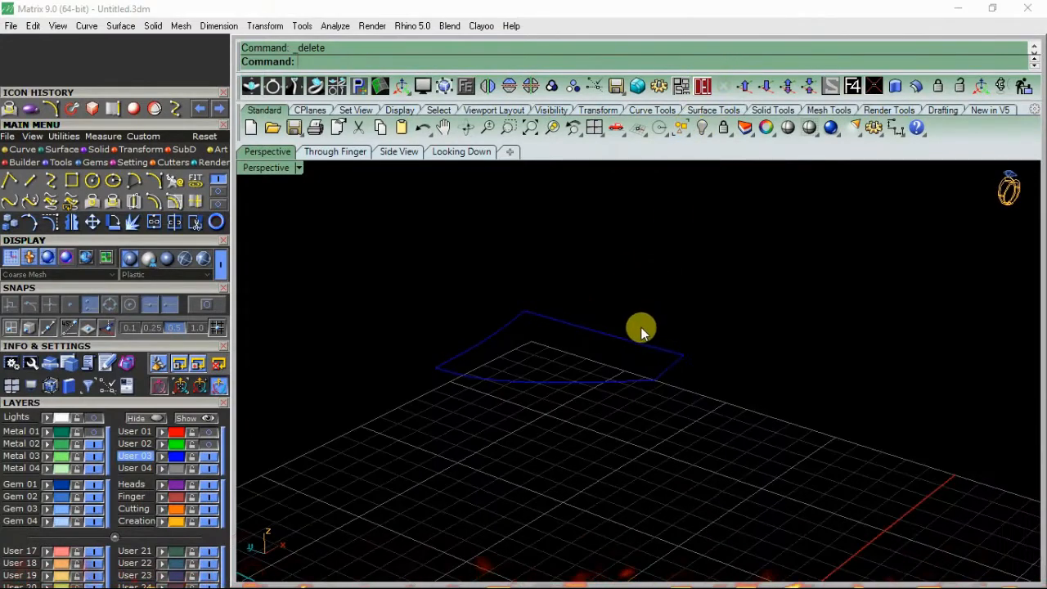
Draw an arc across the middle of the flipper between its long edges, setting its direction in the Through Finger view.
click(156, 180)
right_drag(287, 332, 591, 358)
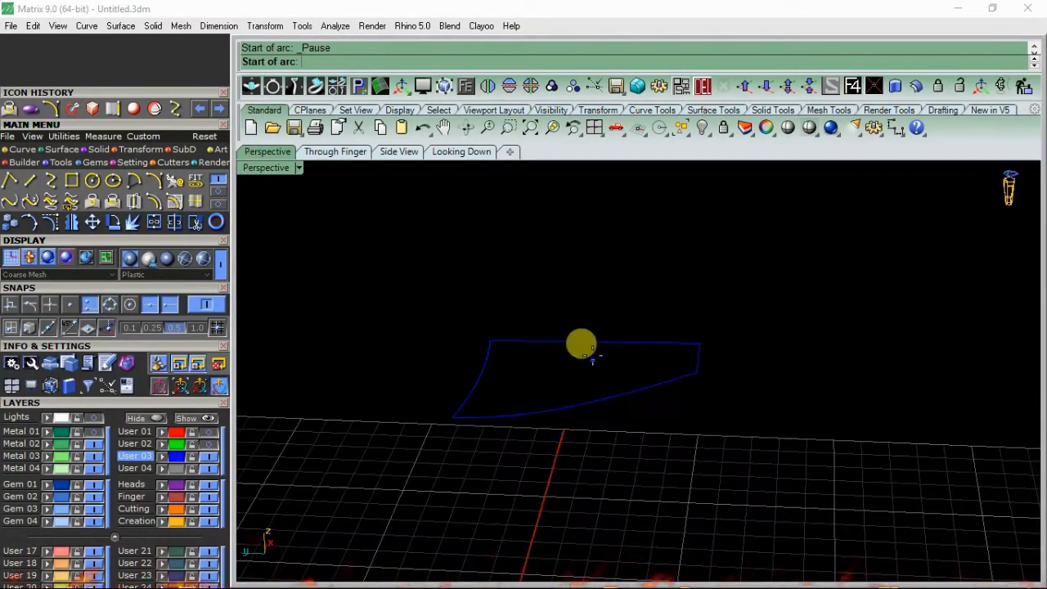
click(587, 341)
click(577, 404)
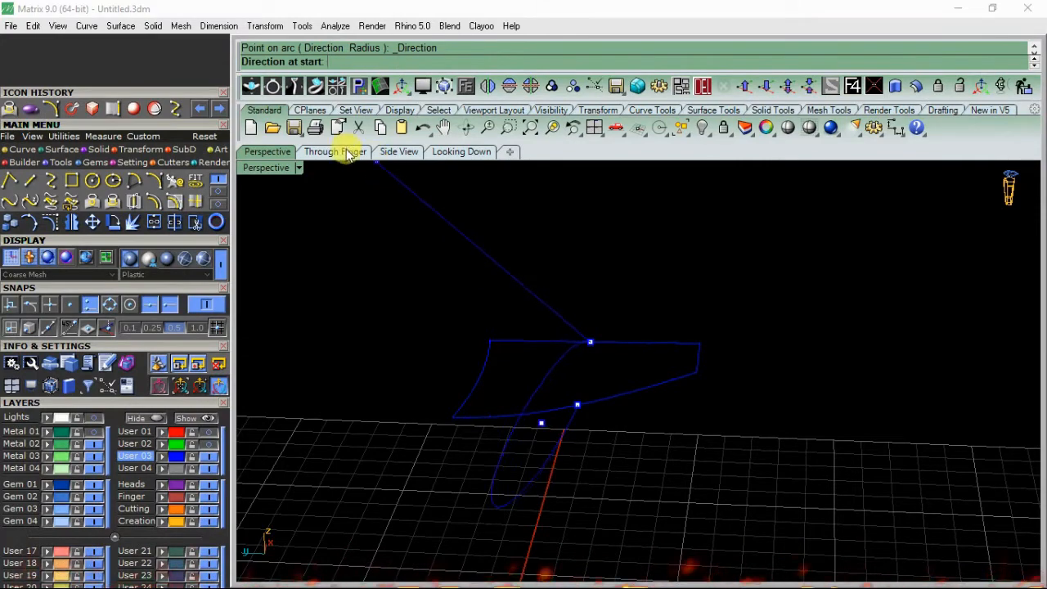
click(348, 153)
scroll(556, 262, up, 3)
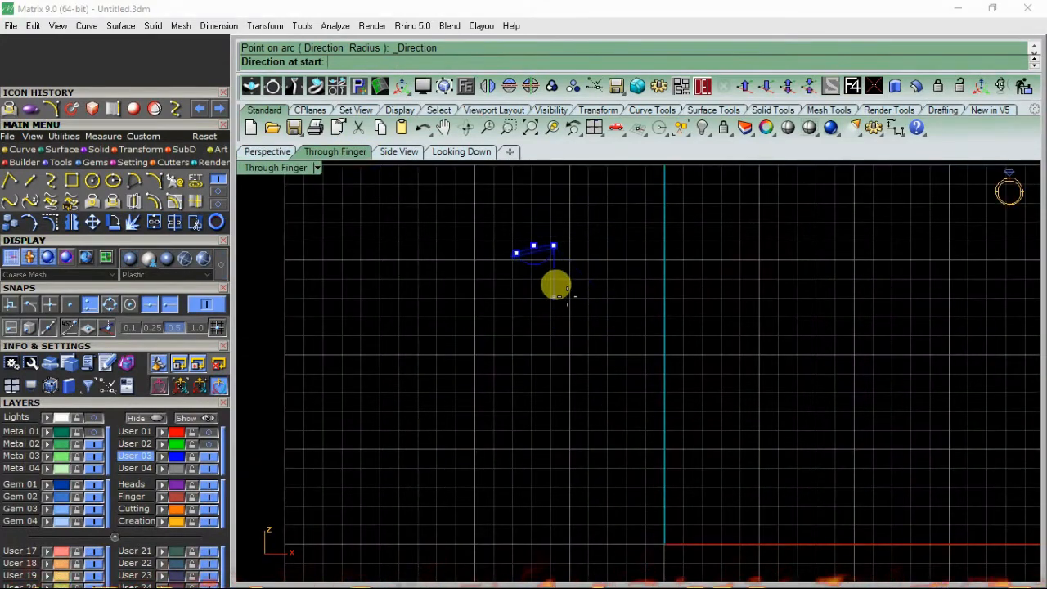
click(557, 286)
Explode the flipper border and build a domed surface from its edges and the cross arc.
click(263, 152)
right_drag(615, 370, 649, 352)
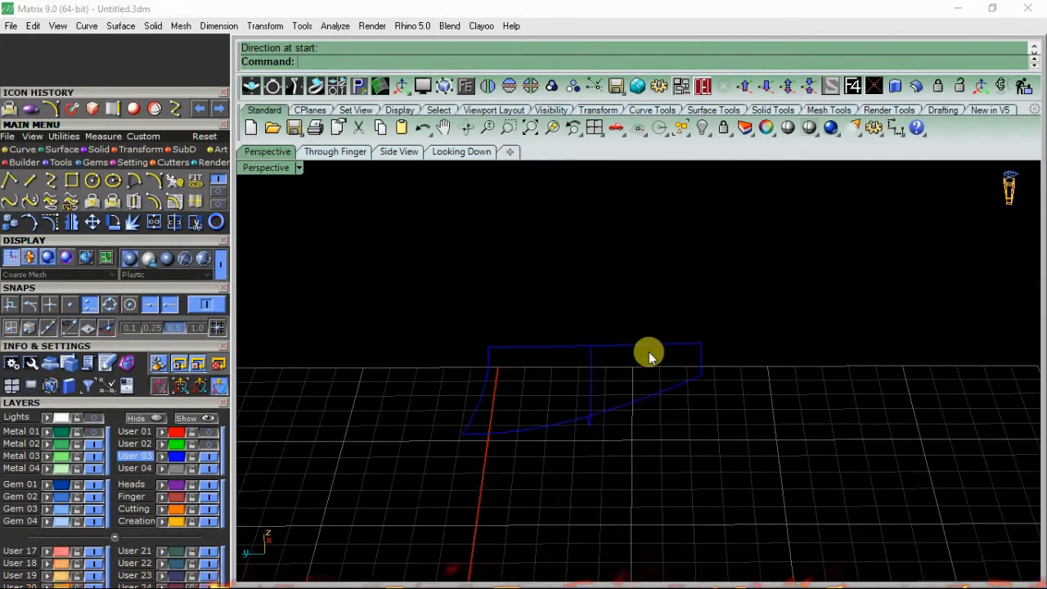
click(644, 351)
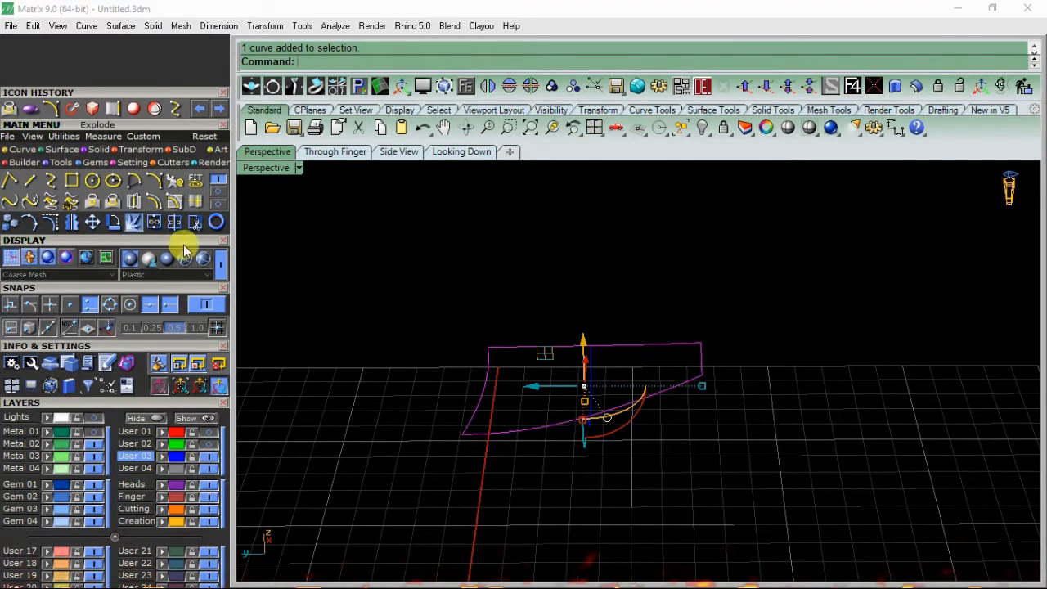
drag(762, 292, 366, 512)
click(62, 152)
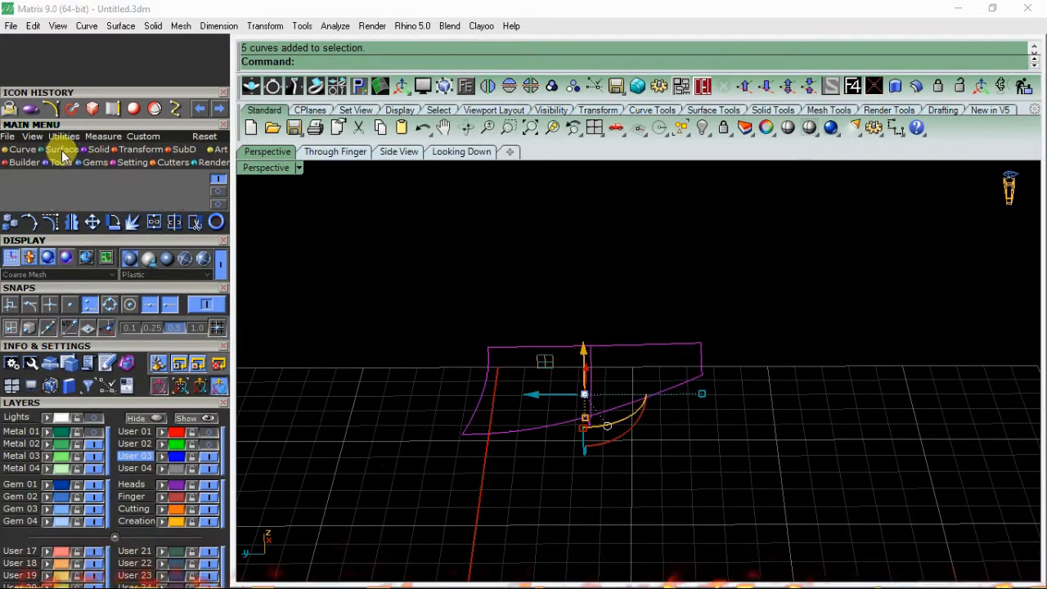
click(196, 175)
key(Return)
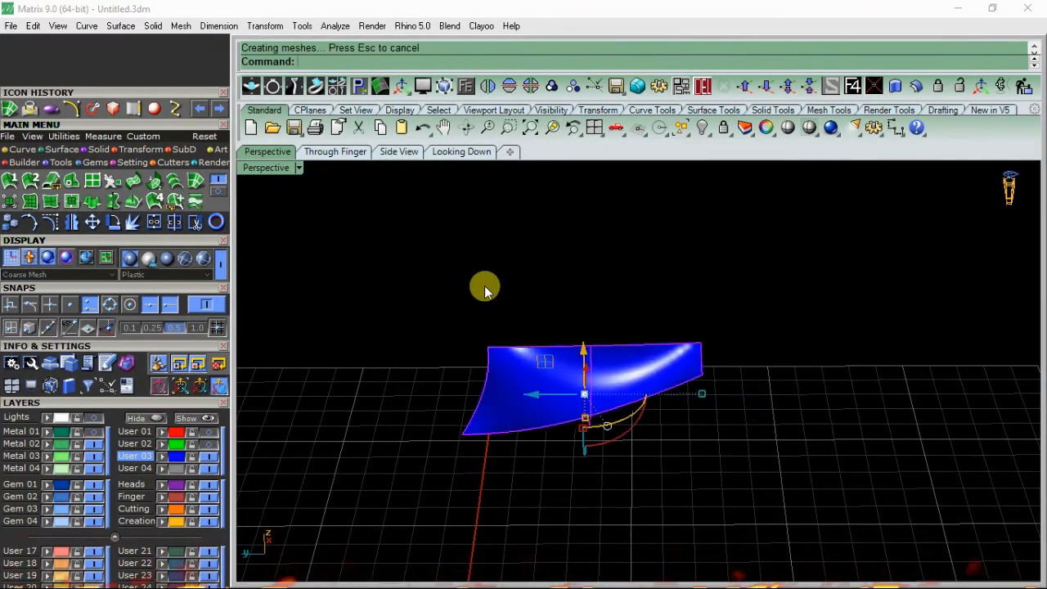
Show the Metal 01 layer again so the dolphin body appears with the flipper.
right_drag(648, 385, 425, 373)
click(91, 432)
right_drag(711, 347, 663, 398)
Offset the dolphin body surface by 0.6 into a solid with round corners.
click(476, 346)
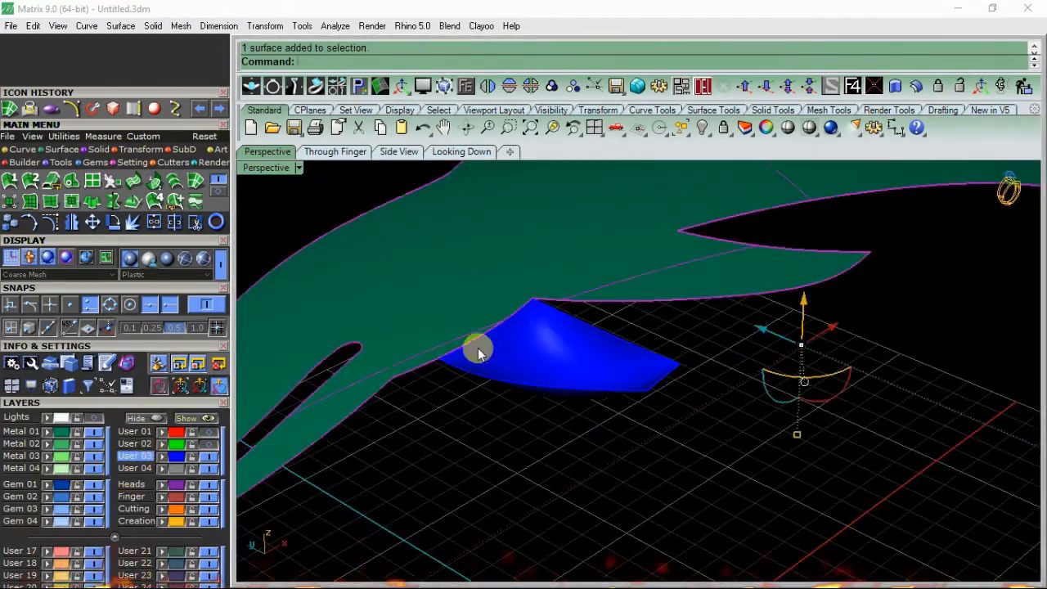
scroll(479, 349, down, 7)
right_drag(607, 309, 487, 337)
click(918, 85)
shift+right_drag(635, 294, 612, 326)
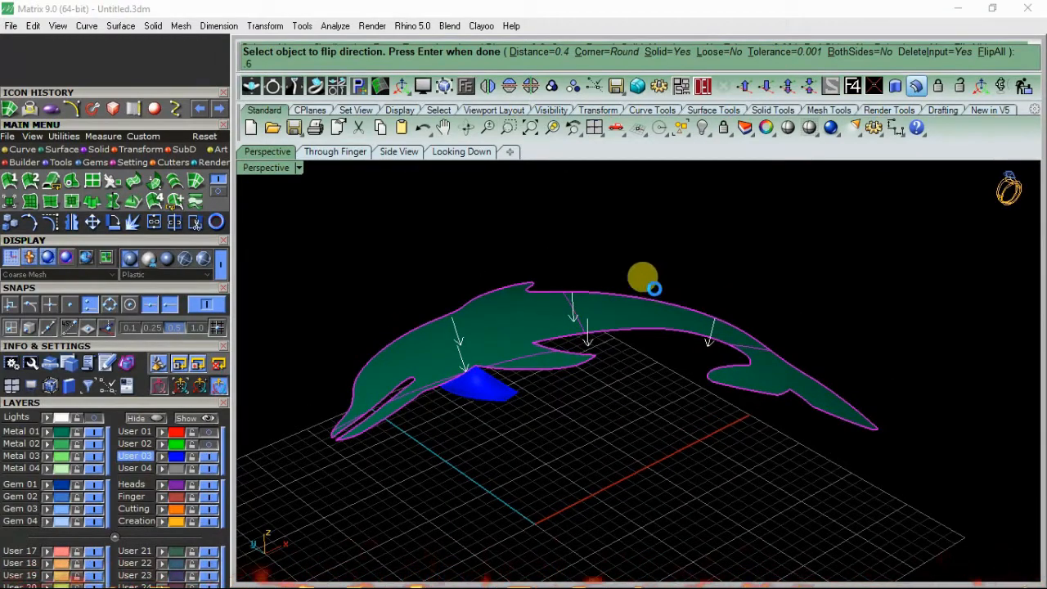
right_click(654, 288)
key(Escape)
mouse_move(679, 253)
right_down()
mouse_move(580, 346)
mouse_move(597, 362)
mouse_move(661, 367)
mouse_move(679, 349)
mouse_move(634, 371)
right_up()
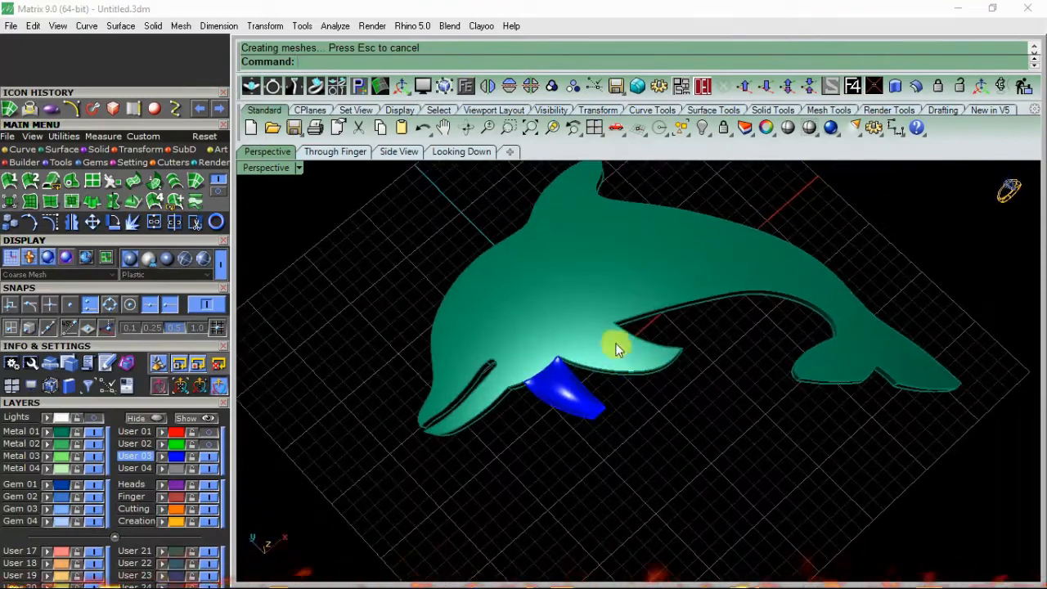
scroll(615, 337, up, 5)
click(21, 154)
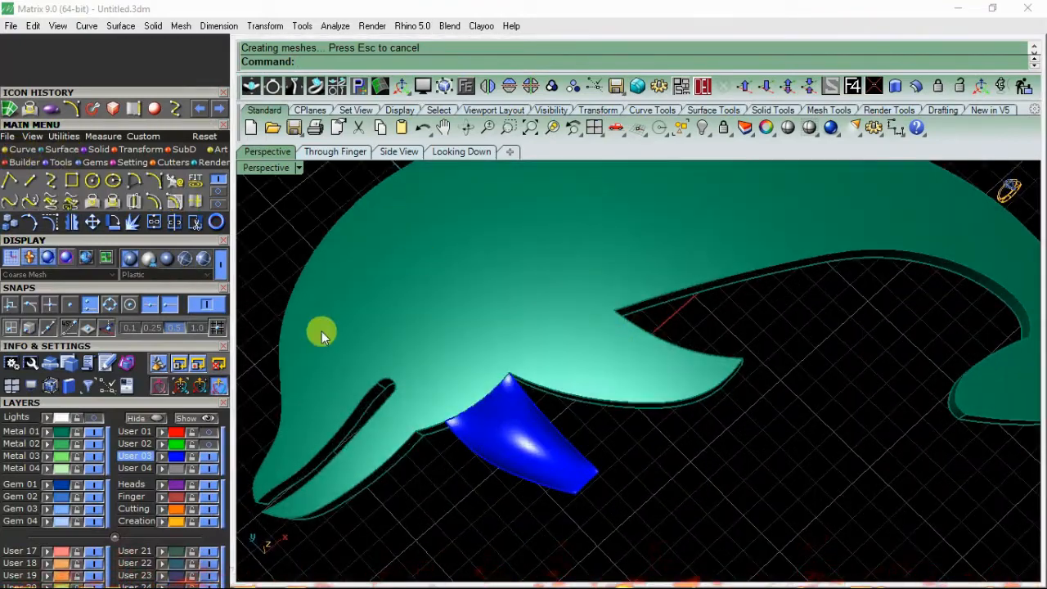
scroll(442, 356, down, 5)
right_drag(475, 344, 532, 308)
click(201, 202)
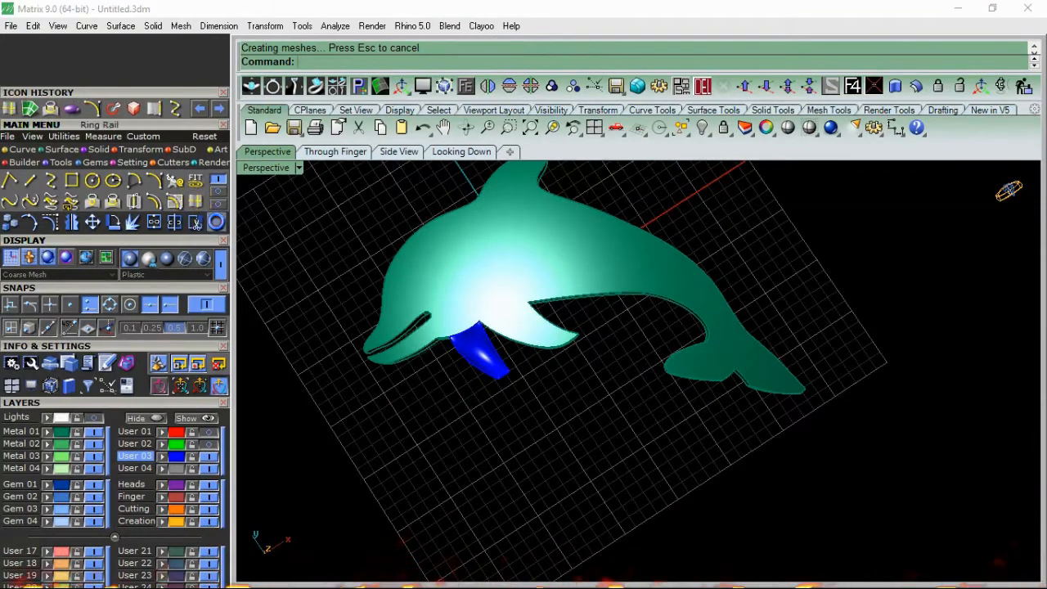
click(624, 267)
shift+right_drag(605, 254, 574, 279)
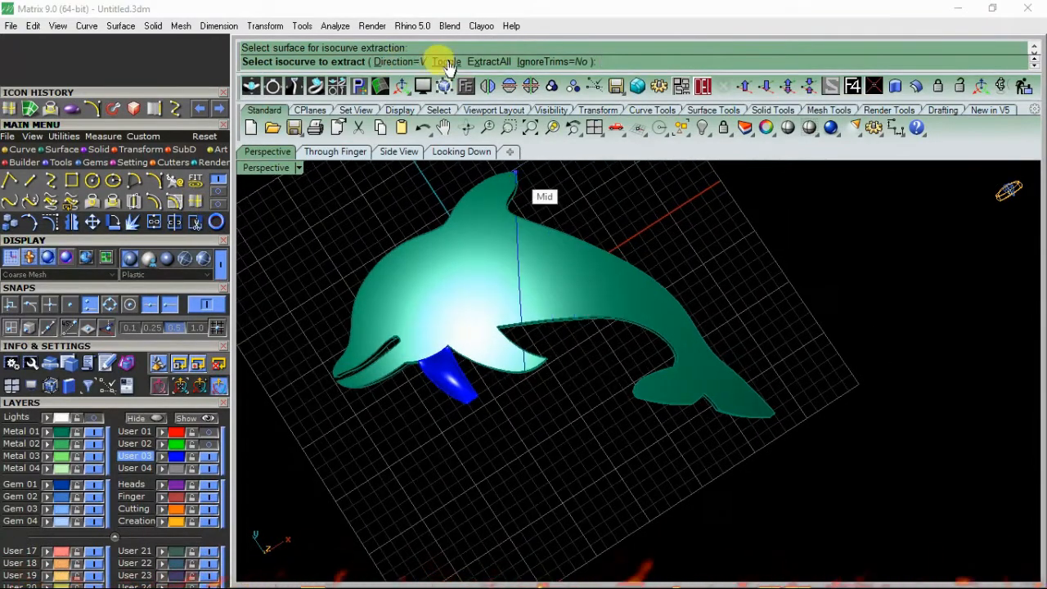
click(446, 63)
click(624, 319)
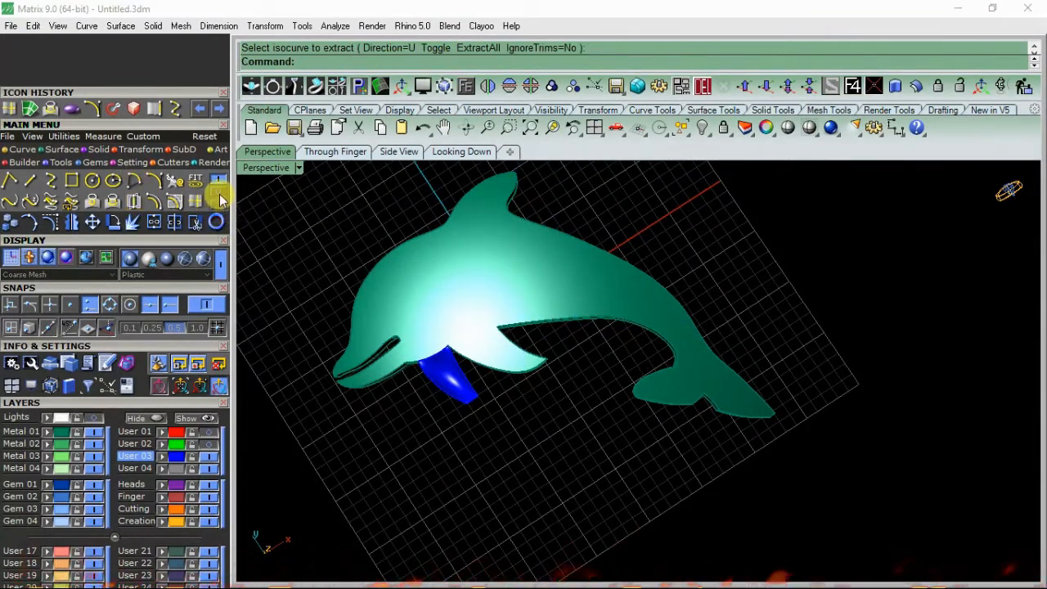
Make Gem 01 the current layer and draw an interpolated curve on the green fin, following its convex edge from near the tip to the body.
click(174, 181)
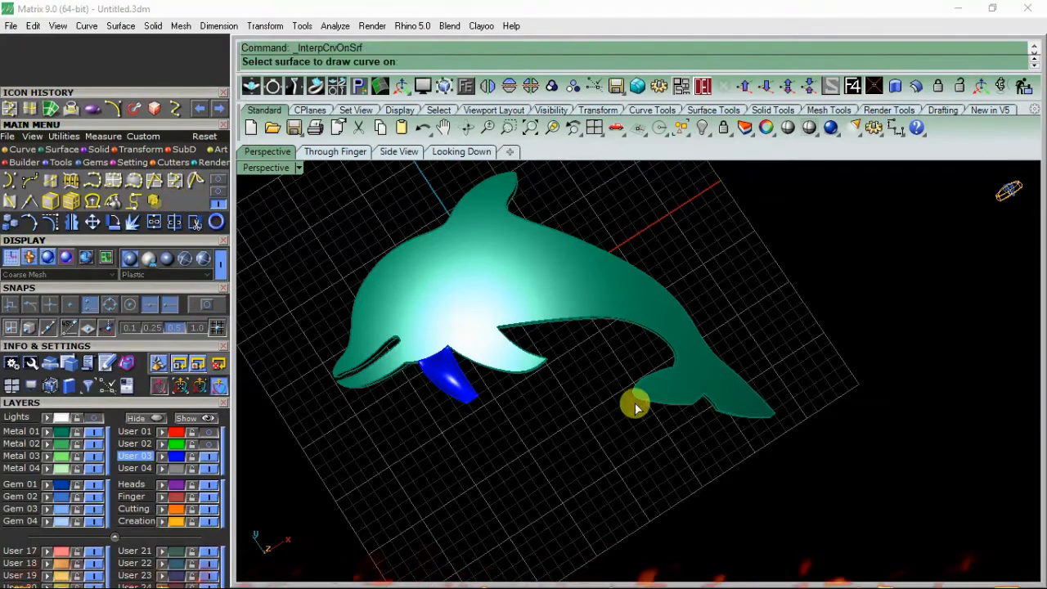
scroll(671, 326, up, 3)
shift+right_drag(437, 313, 582, 365)
scroll(581, 365, up, 4)
click(581, 366)
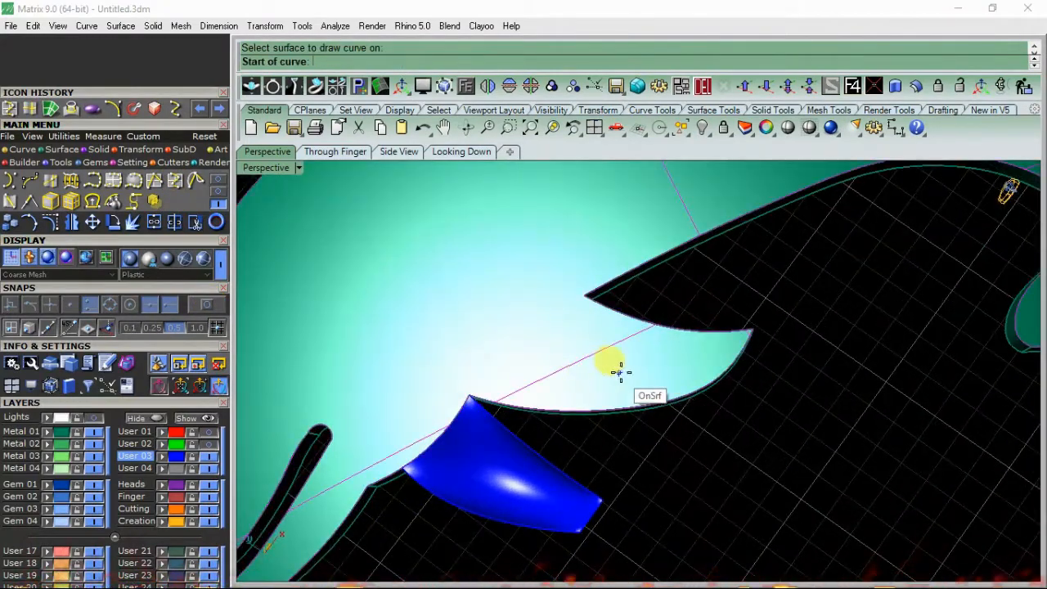
right_click(665, 367)
right_drag(651, 374, 658, 376)
right_click(464, 395)
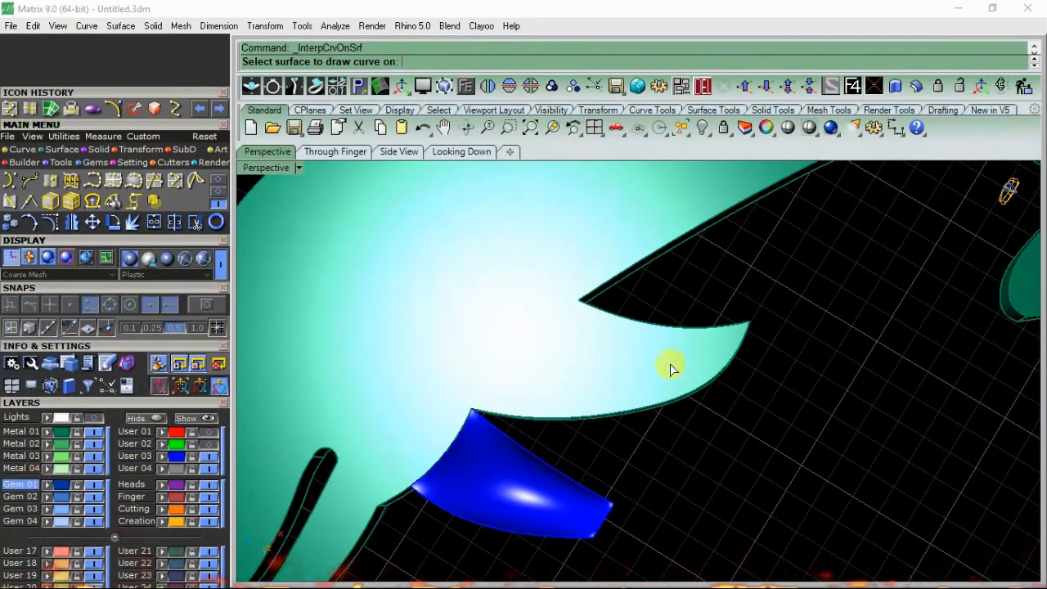
click(668, 368)
scroll(694, 360, up, 2)
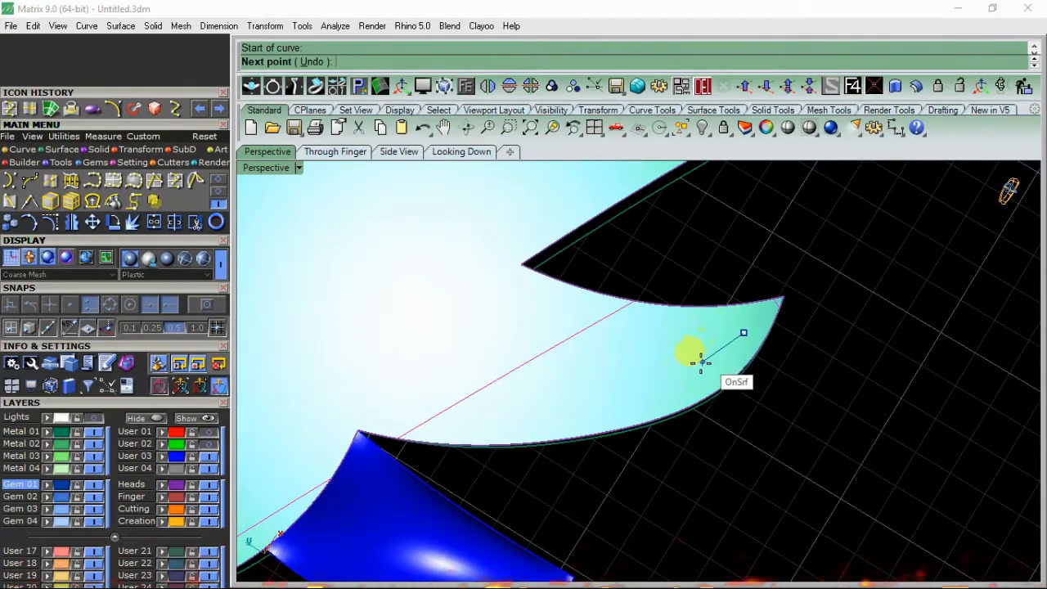
click(689, 374)
click(571, 408)
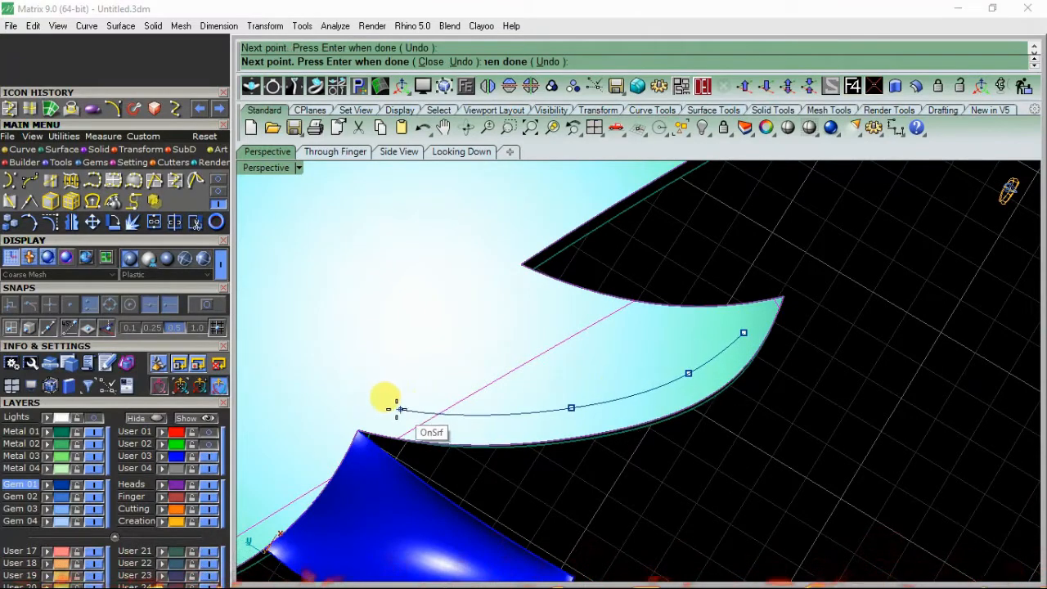
click(374, 415)
right_click(374, 415)
Draw a second curve on the green fin's surface, roughly parallel to the first and further inward from the convex edge.
right_click(632, 361)
click(661, 349)
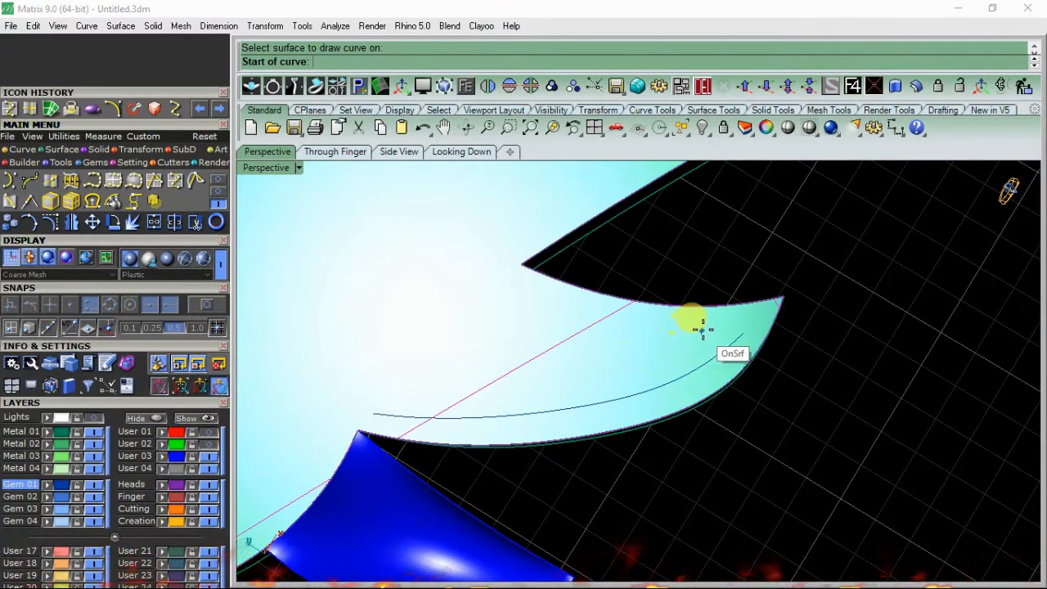
click(698, 325)
click(638, 362)
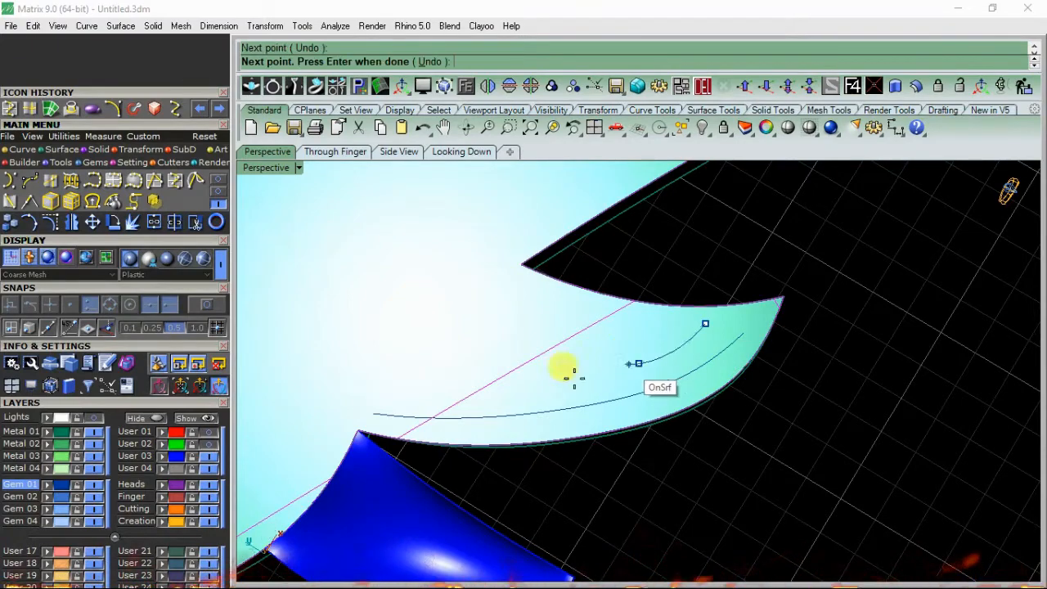
click(517, 381)
click(394, 378)
right_click(394, 378)
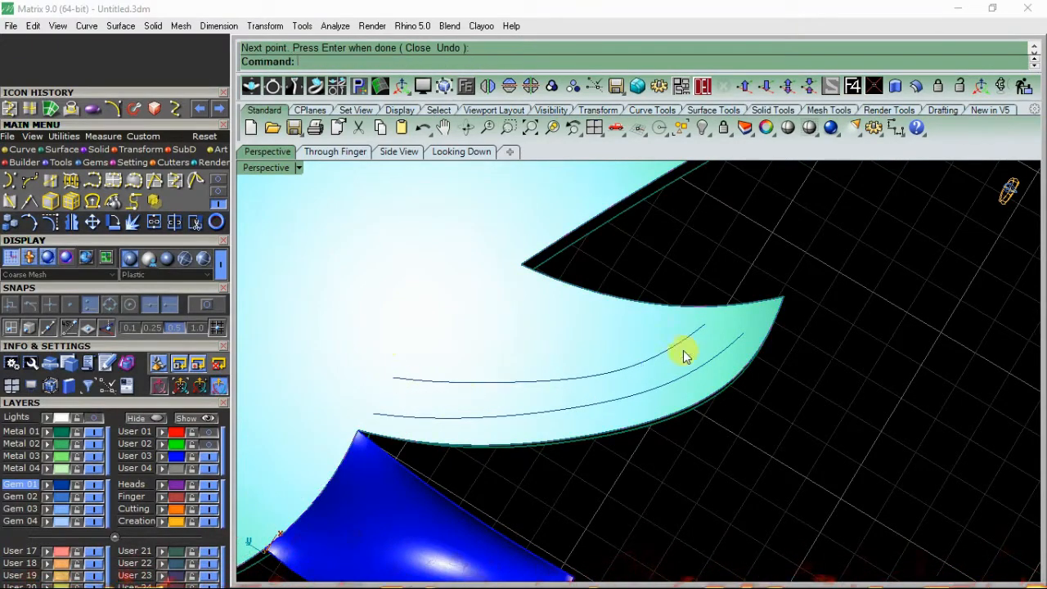
Draw a third, roughly parallel curve on the green fin, starting near its concave edge and ending on the body.
scroll(685, 354, down, 7)
right_drag(642, 355, 695, 357)
scroll(634, 340, up, 5)
right_click(630, 342)
click(633, 331)
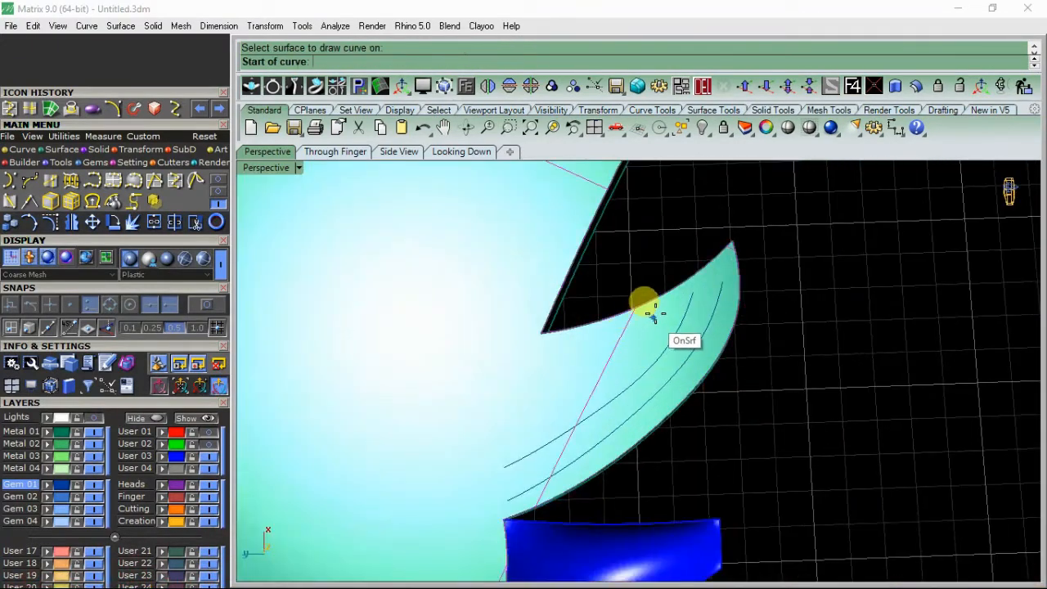
click(662, 306)
click(612, 358)
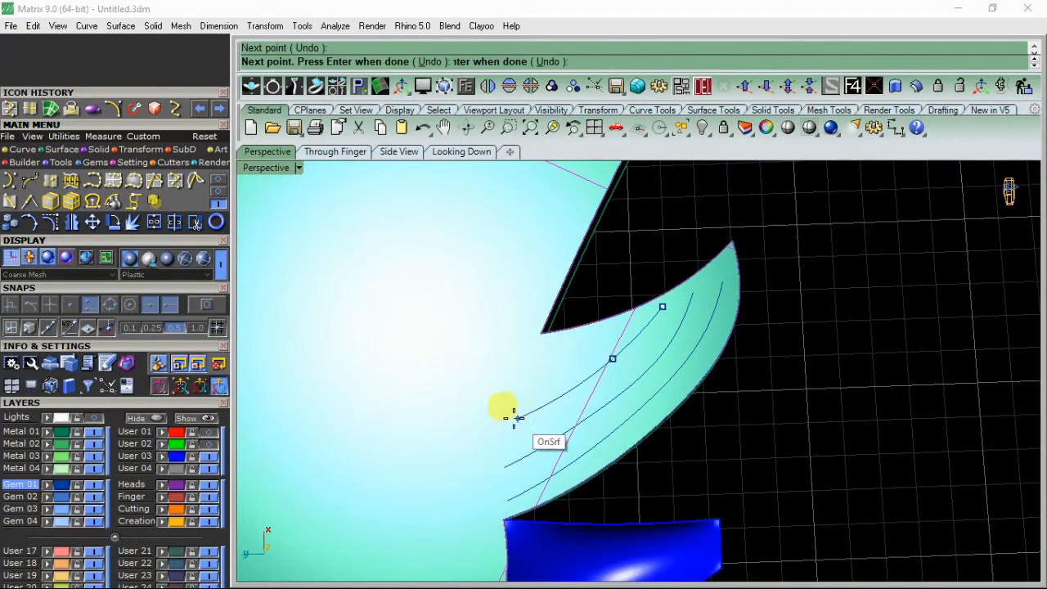
click(496, 423)
right_click(496, 423)
Draw a fourth, shorter curve on the green fin's surface, running past the inner corner where the fin meets the belly.
right_drag(598, 402, 695, 354)
scroll(695, 355, up, 4)
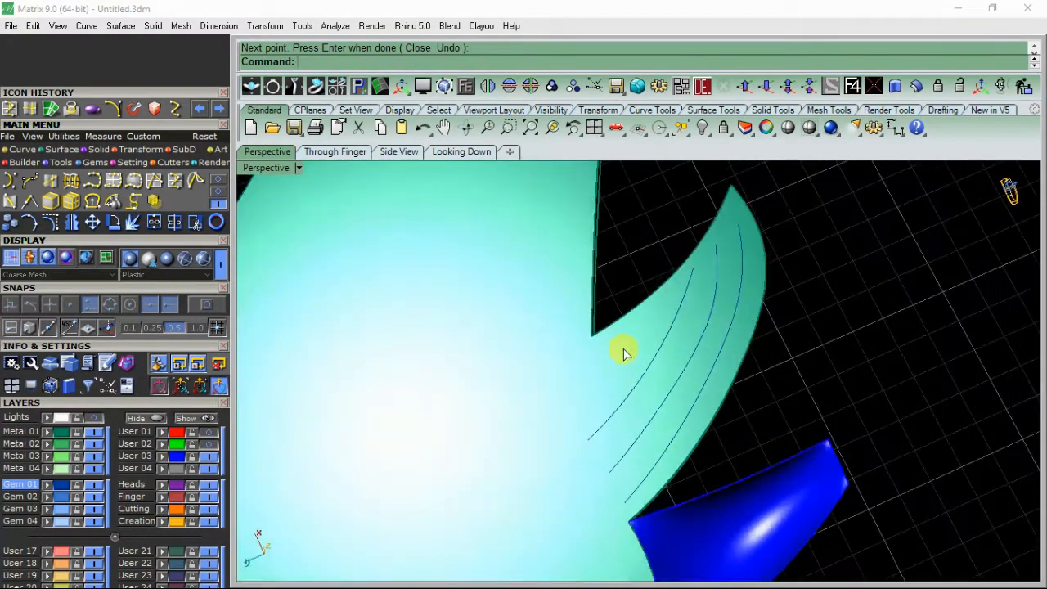
right_click(622, 351)
click(634, 327)
click(643, 310)
click(601, 367)
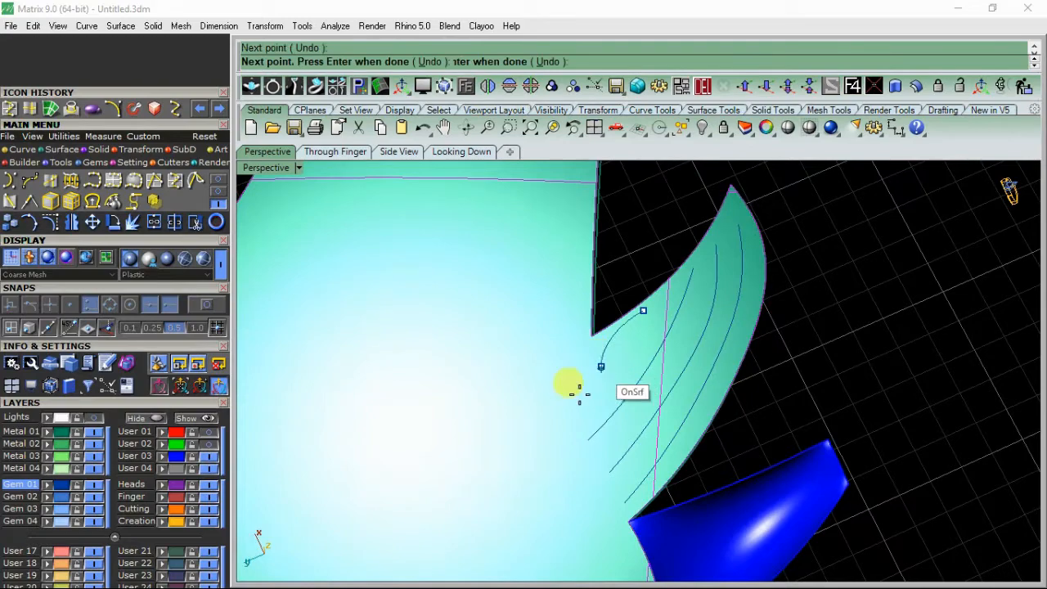
click(555, 412)
right_click(554, 411)
Draw a long curve on the body surface from just behind the fin, following the belly edge towards the tail.
scroll(628, 378, down, 8)
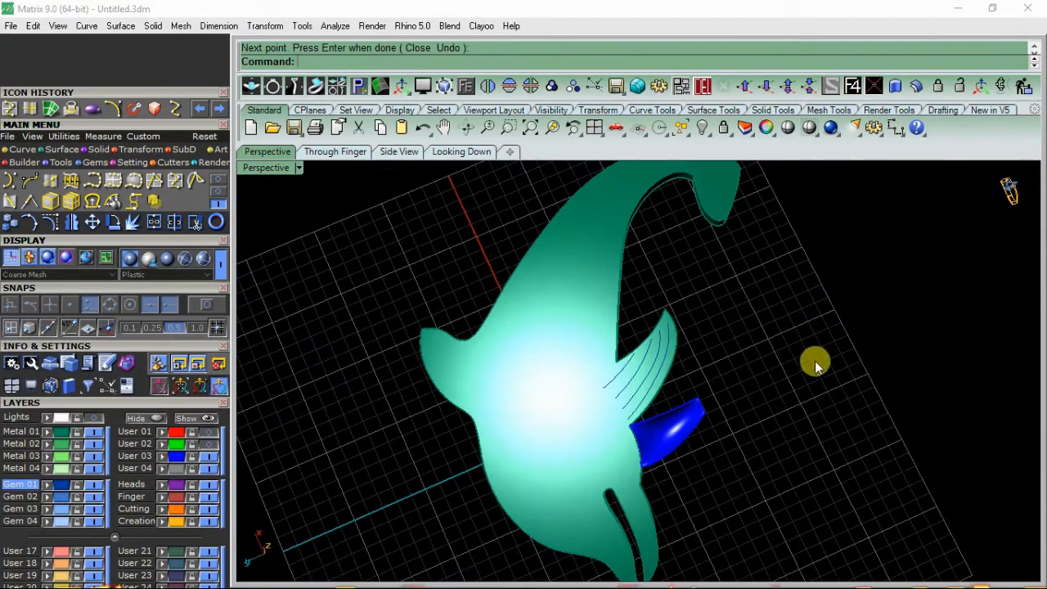
mouse_move(814, 361)
right_down()
mouse_move(627, 362)
mouse_move(695, 335)
mouse_move(580, 281)
right_up()
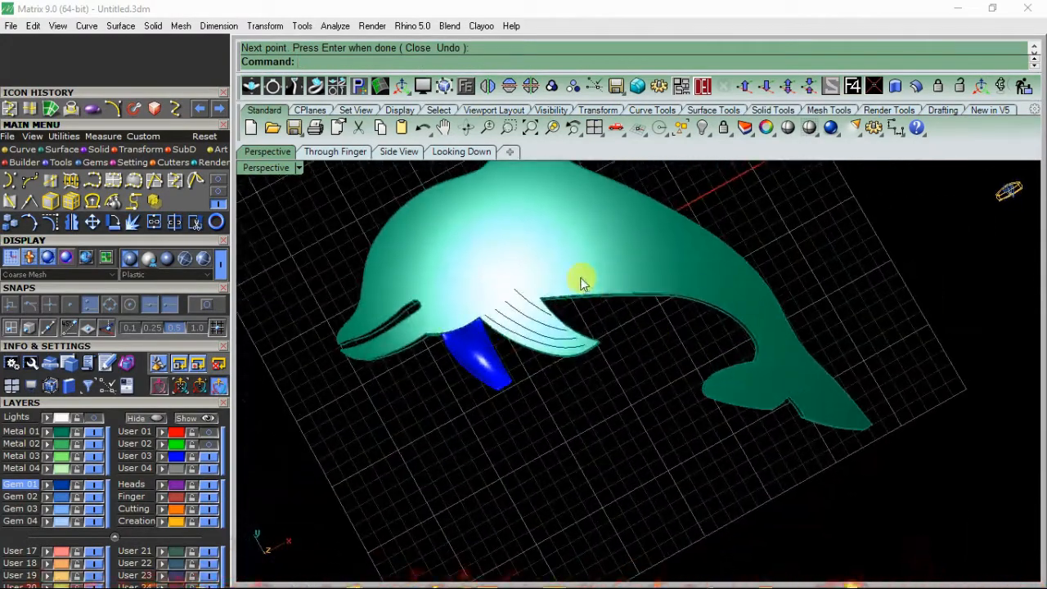
scroll(580, 280, up, 5)
right_click(548, 288)
click(548, 288)
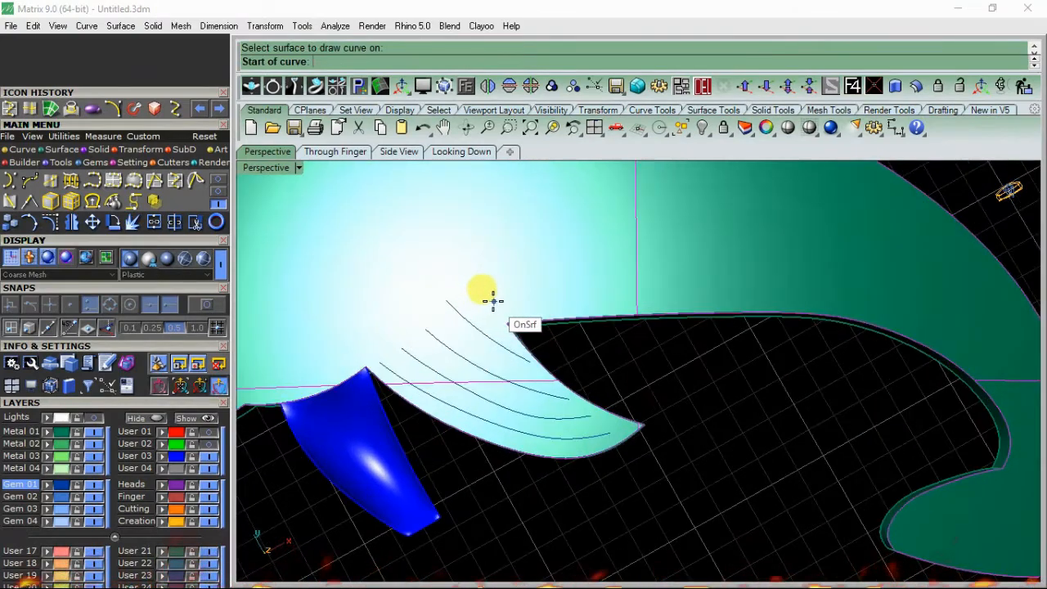
click(494, 301)
click(563, 291)
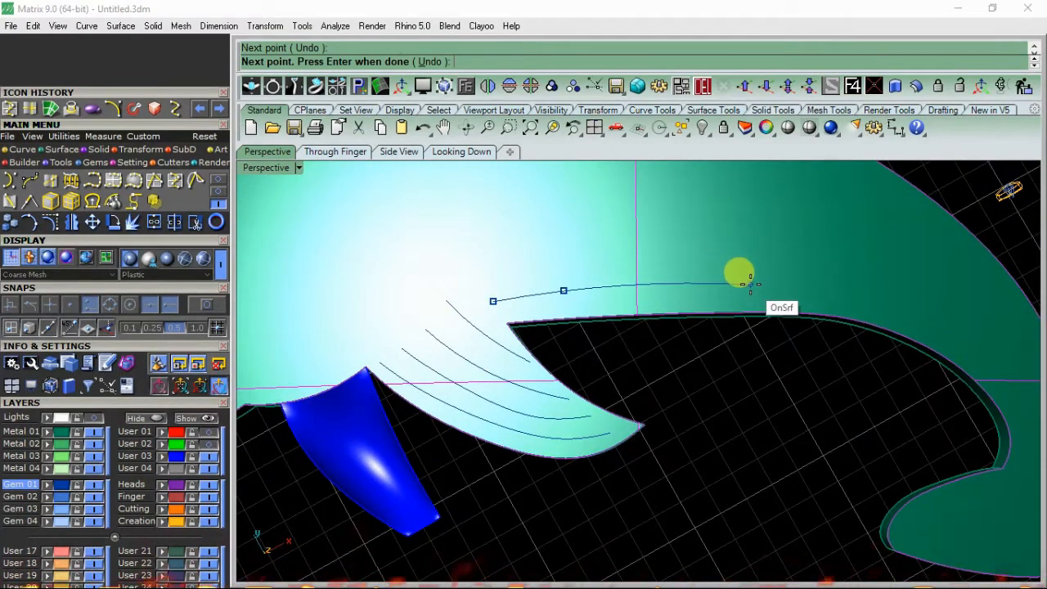
click(753, 285)
shift+right_drag(922, 305, 712, 300)
scroll(735, 315, up, 2)
click(731, 311)
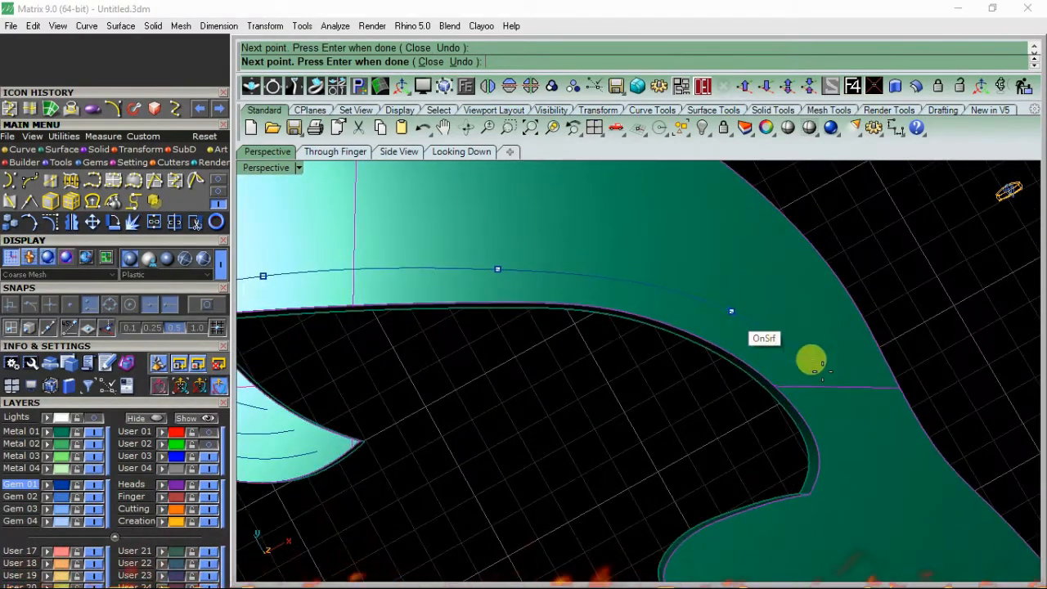
click(851, 442)
shift+right_drag(842, 420, 699, 320)
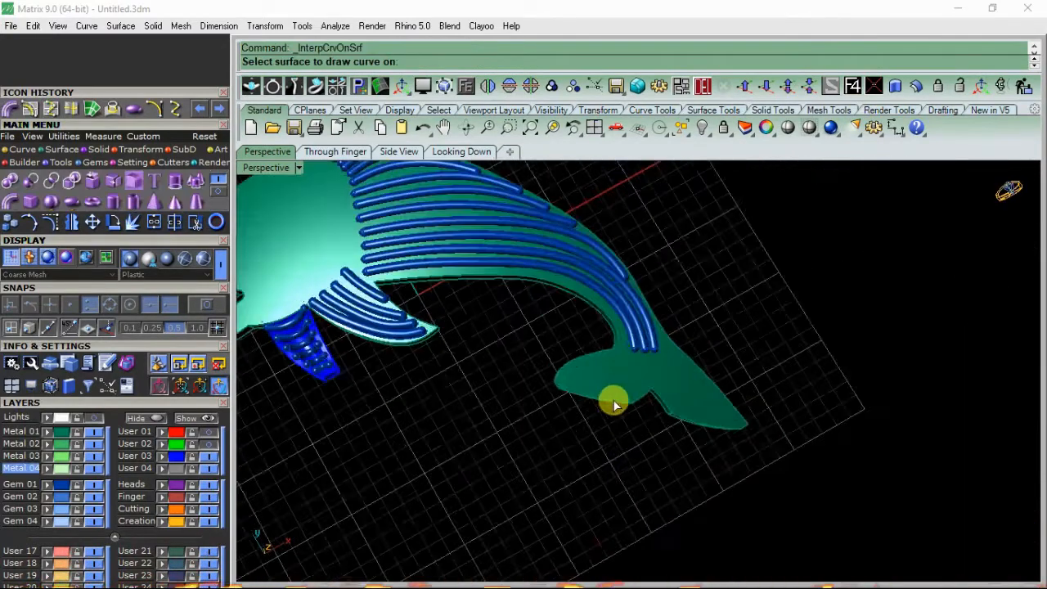
Draw a five-point curve on the rounded tail fluke, following its body-side edge from near the tip towards the ends of the body ribs.
scroll(613, 400, up, 3)
click(542, 337)
scroll(507, 327, up, 2)
click(431, 369)
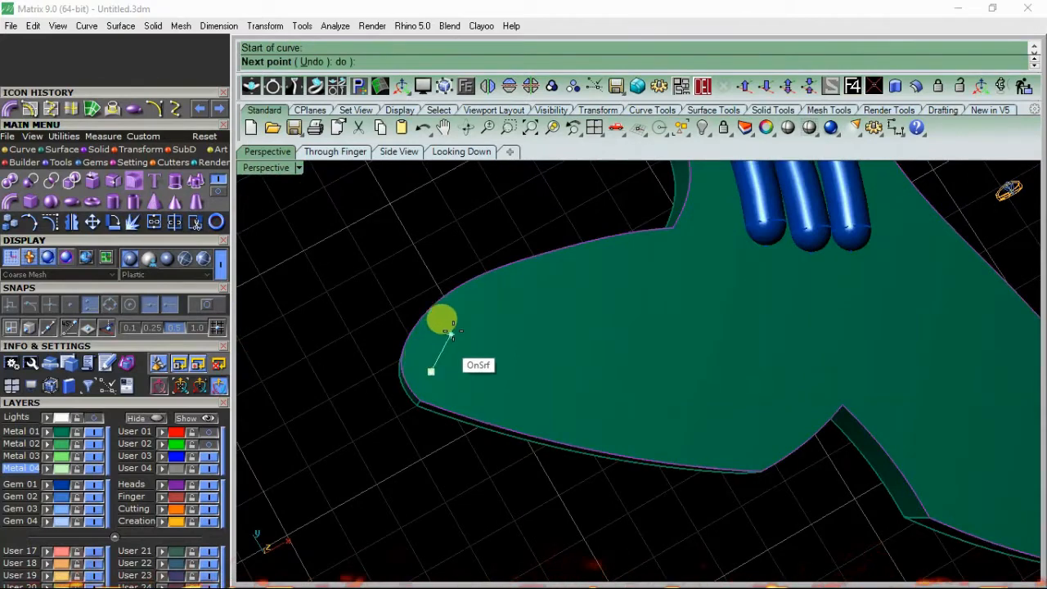
click(471, 323)
click(565, 302)
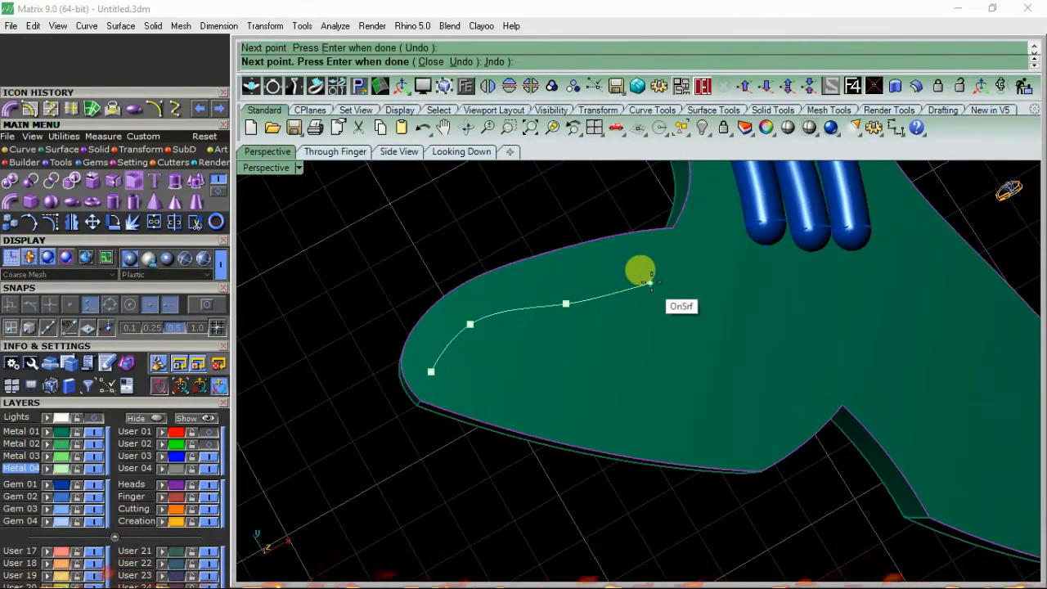
click(663, 281)
click(716, 214)
key(Return)
Draw a second S-shaped curve on the rounded fluke, roughly parallel to the first and closer to the rear edge.
key(Return)
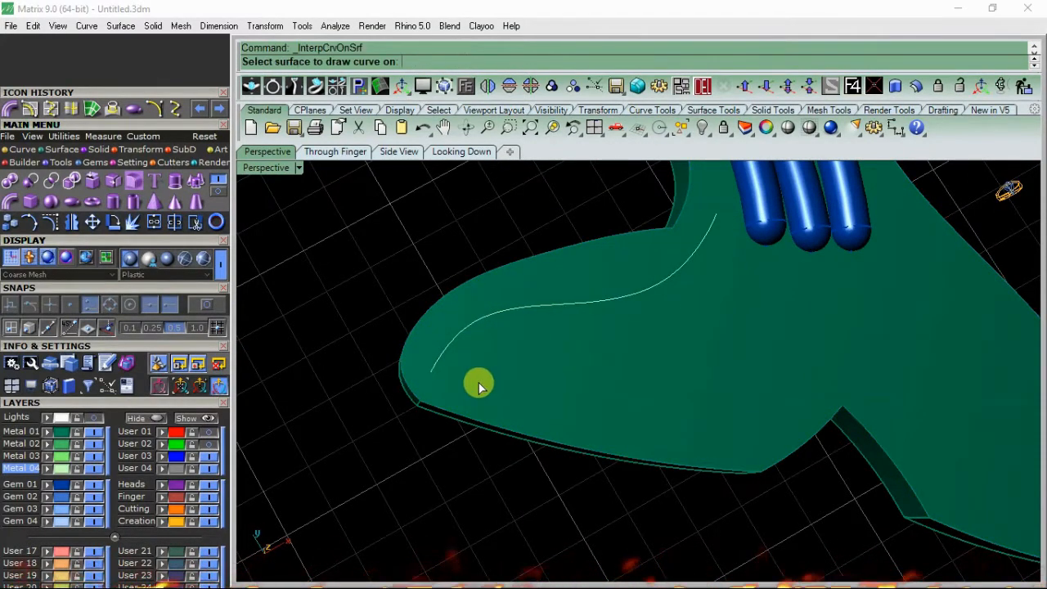
click(474, 387)
click(491, 366)
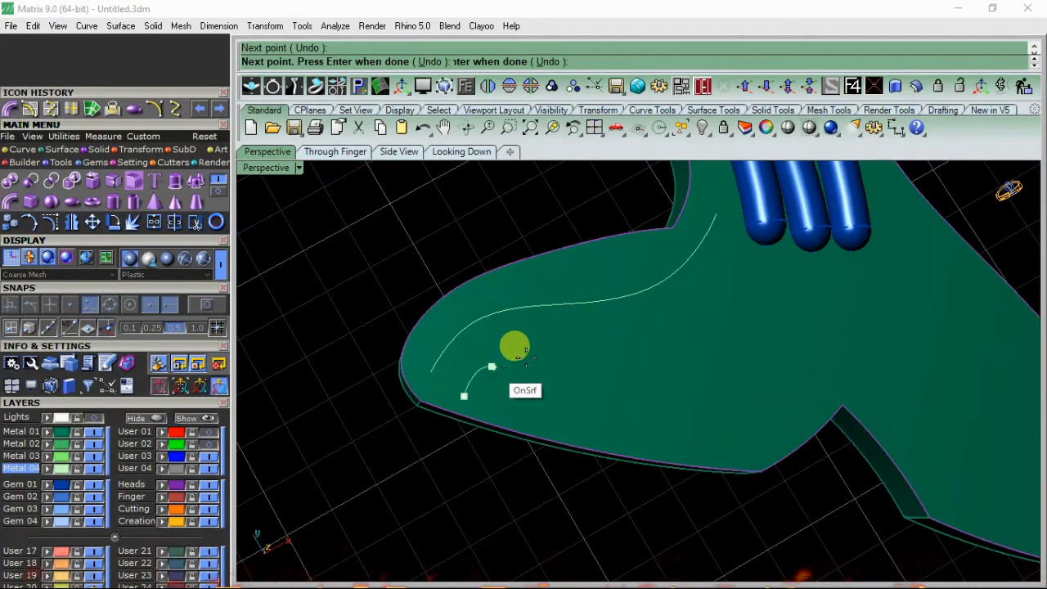
click(571, 350)
click(651, 334)
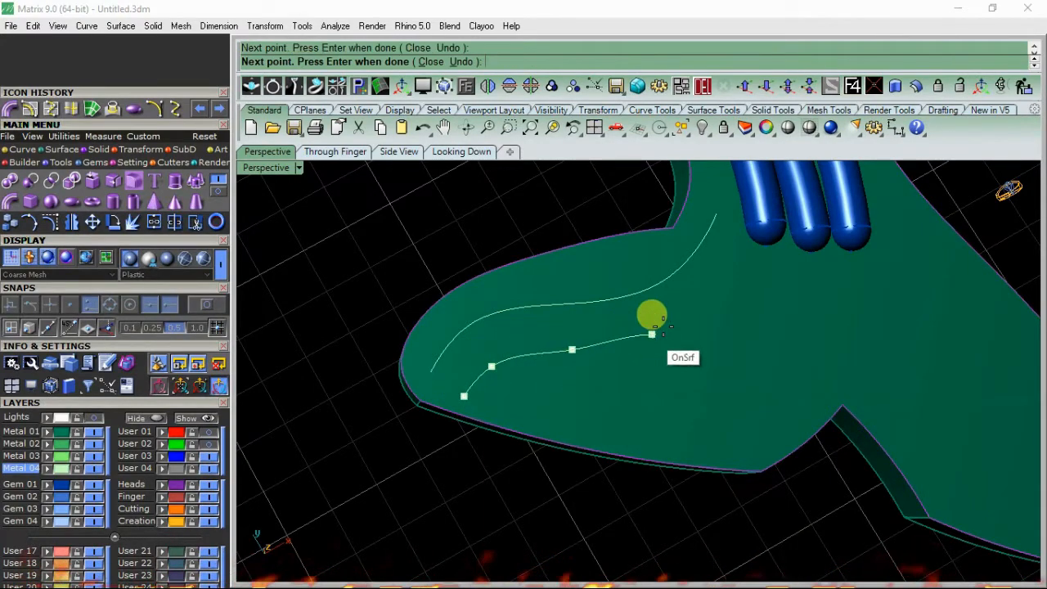
click(740, 244)
right_click(740, 244)
Draw a third S-shaped curve on the rounded fluke, starting by its rear edge and bending up towards the ends of the body ribs.
scroll(623, 396, down, 10)
scroll(612, 390, up, 7)
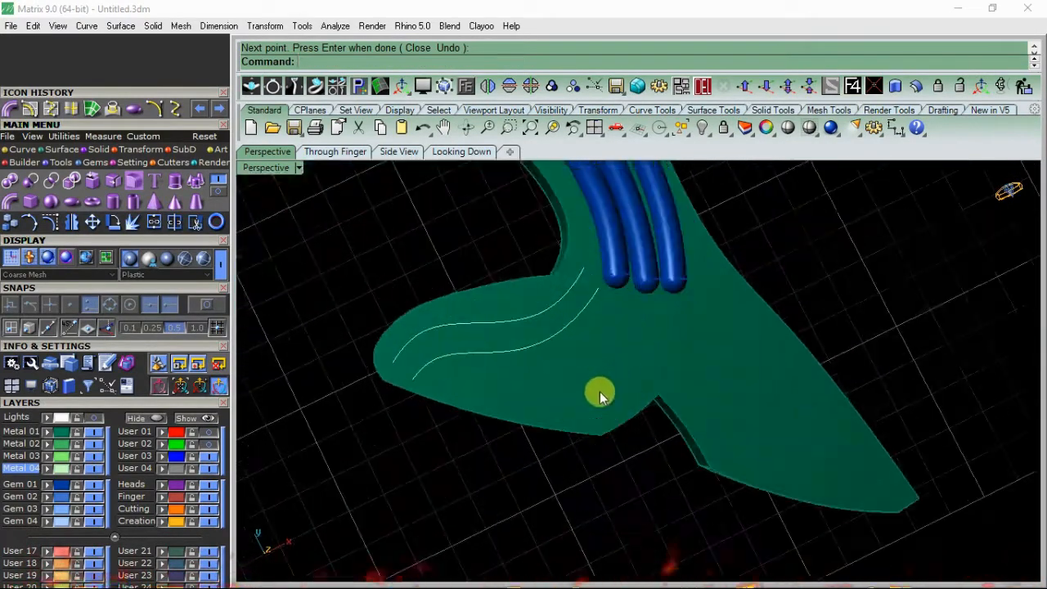
right_click(601, 395)
click(599, 395)
scroll(501, 383, up, 5)
click(405, 407)
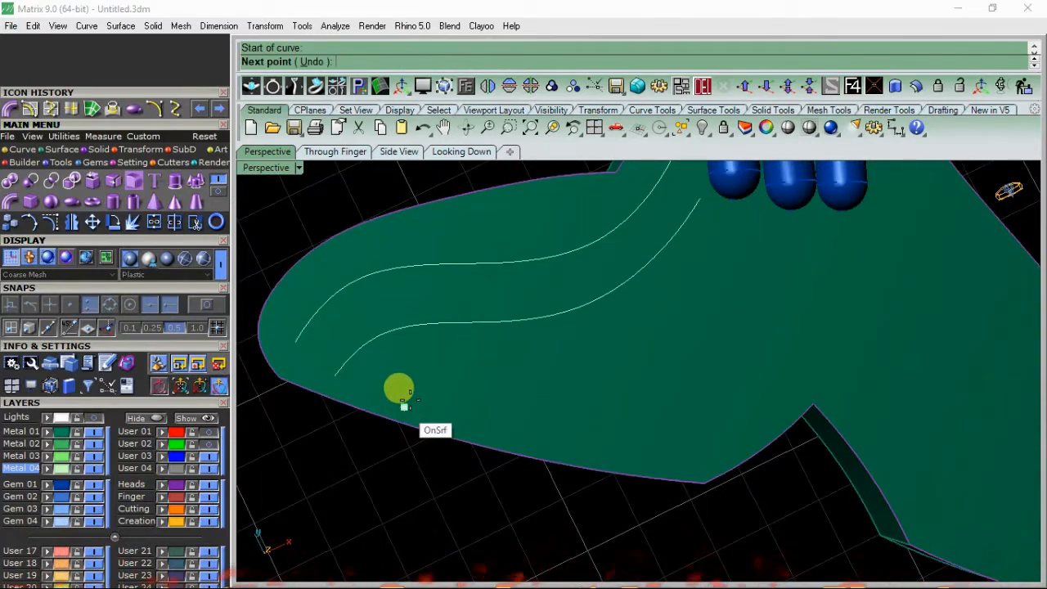
click(556, 370)
click(657, 325)
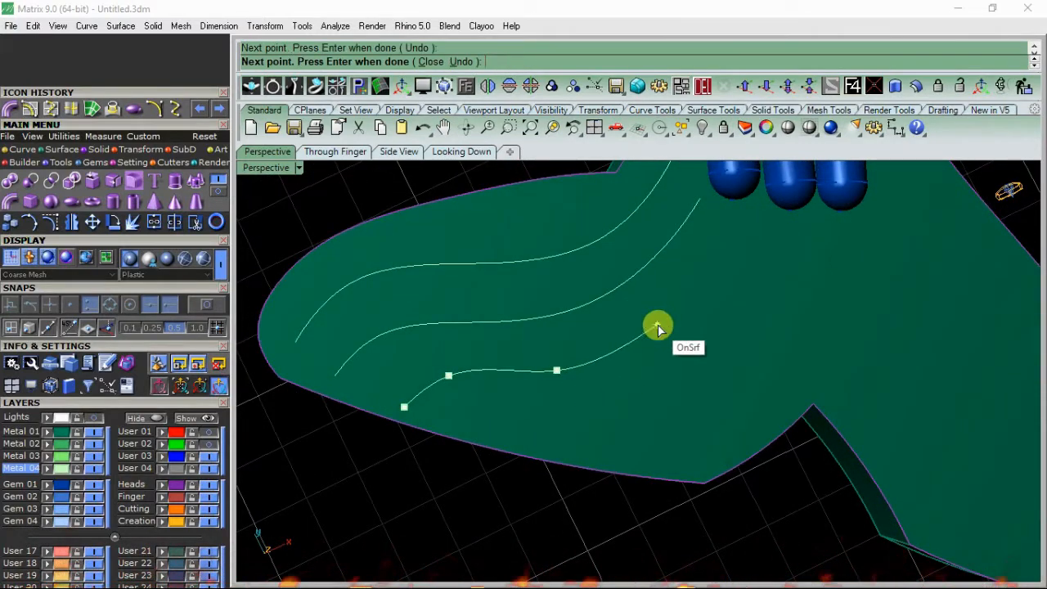
click(738, 220)
right_click(738, 219)
Finish the third curve and draw a fourth, five-point curve on the rounded fluke, from below the body ribs towards its rear edge.
scroll(623, 345, down, 4)
right_click(633, 353)
click(635, 352)
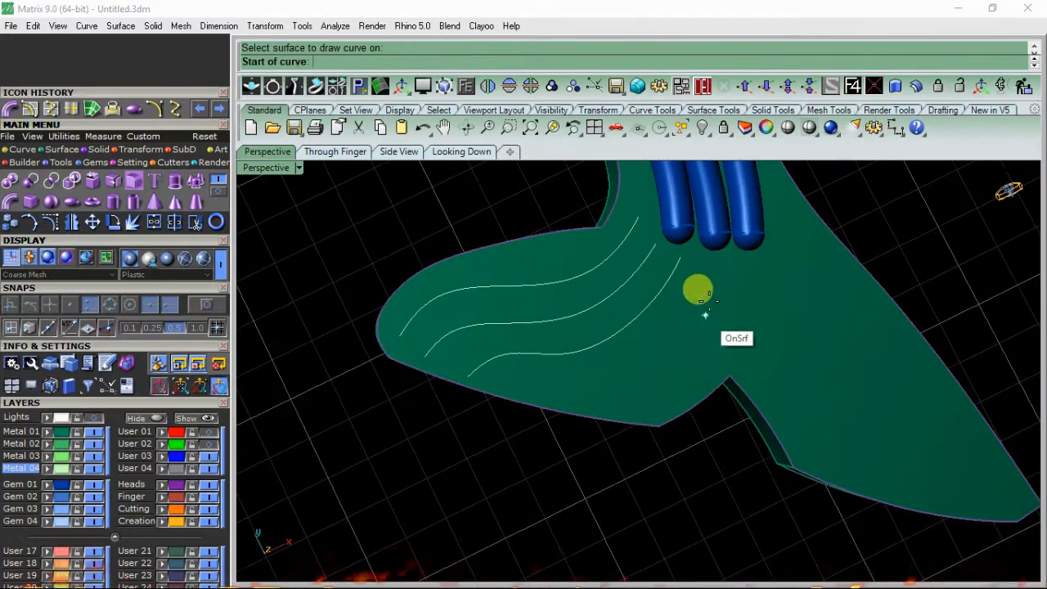
scroll(710, 270, up, 2)
click(709, 263)
click(679, 328)
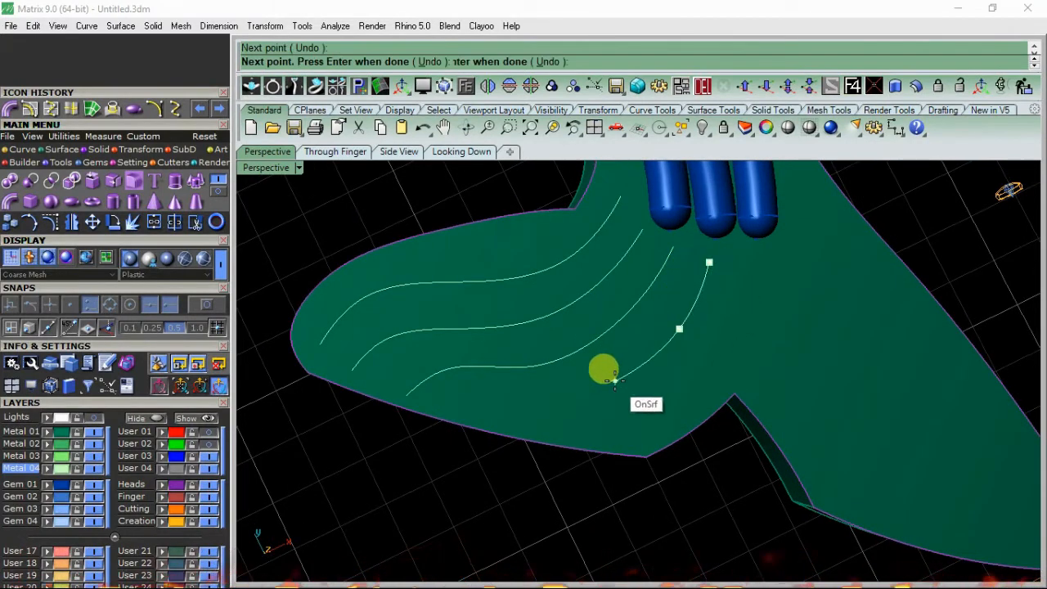
click(608, 387)
click(521, 399)
click(452, 406)
right_click(453, 407)
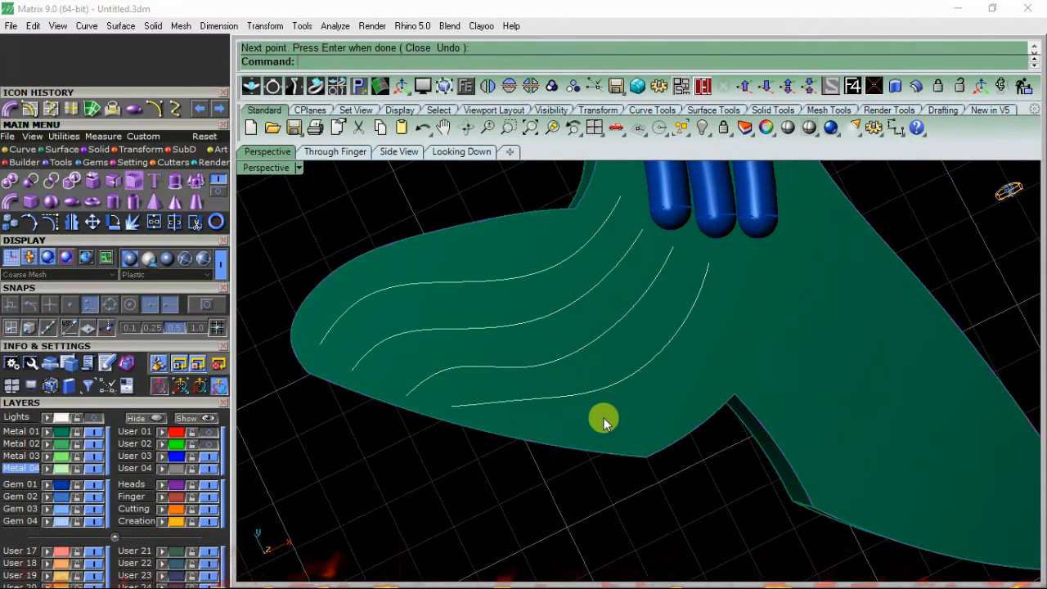
Draw a short four-point curve on the rounded fluke, following its rear edge and bending up past the notch between the flukes.
right_click(603, 419)
click(600, 421)
click(544, 427)
click(626, 418)
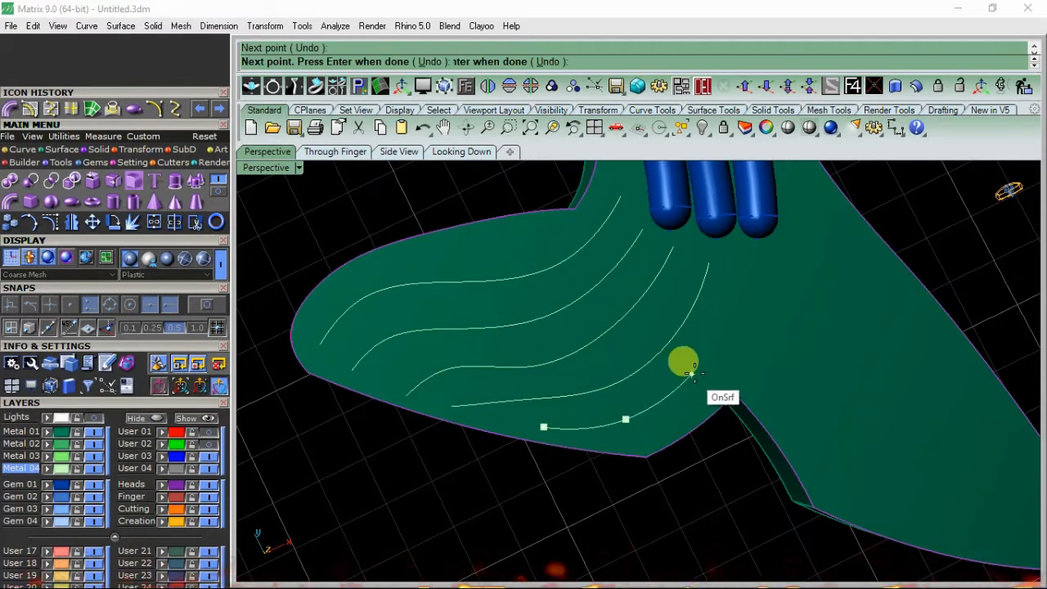
click(700, 372)
click(736, 278)
right_click(648, 360)
Draw a four-point curve on the pointed fluke, from below the body ribs along its notch-side edge to near the rear edge.
scroll(537, 390, down, 8)
right_drag(655, 481, 652, 394)
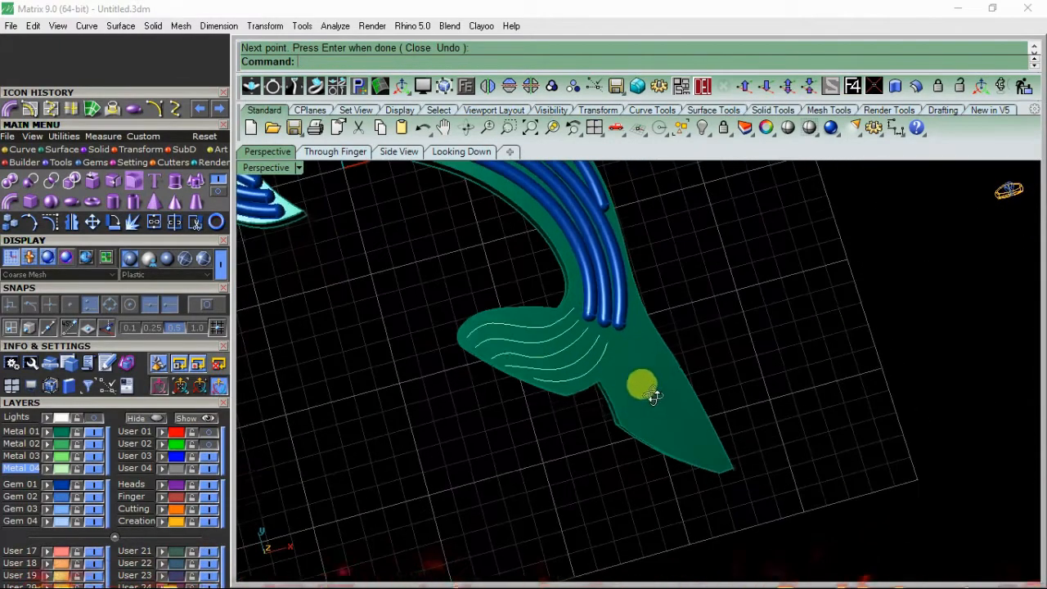
scroll(644, 385, up, 7)
click(576, 290)
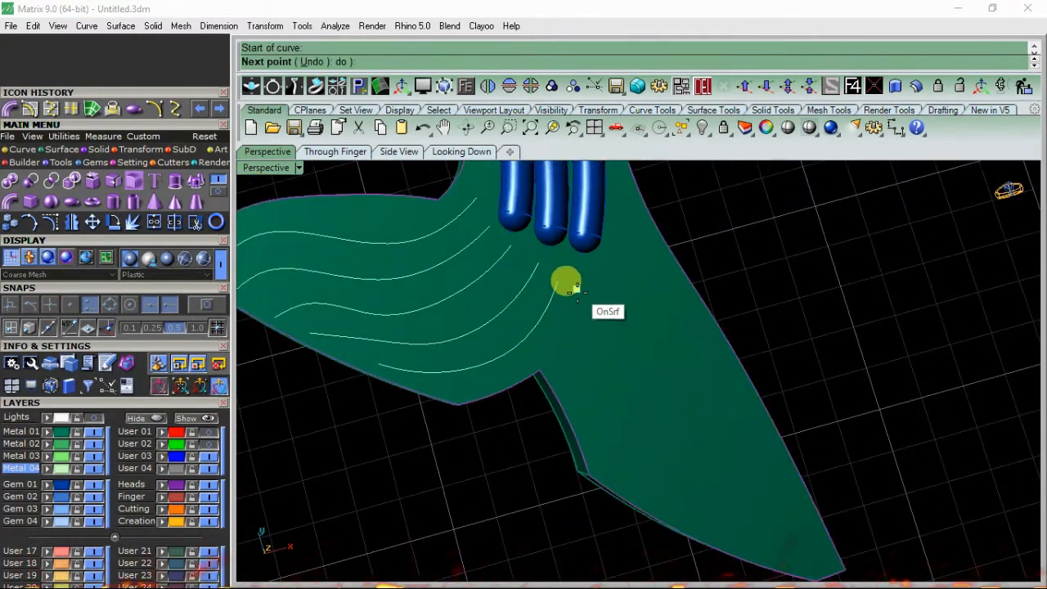
click(579, 343)
click(602, 401)
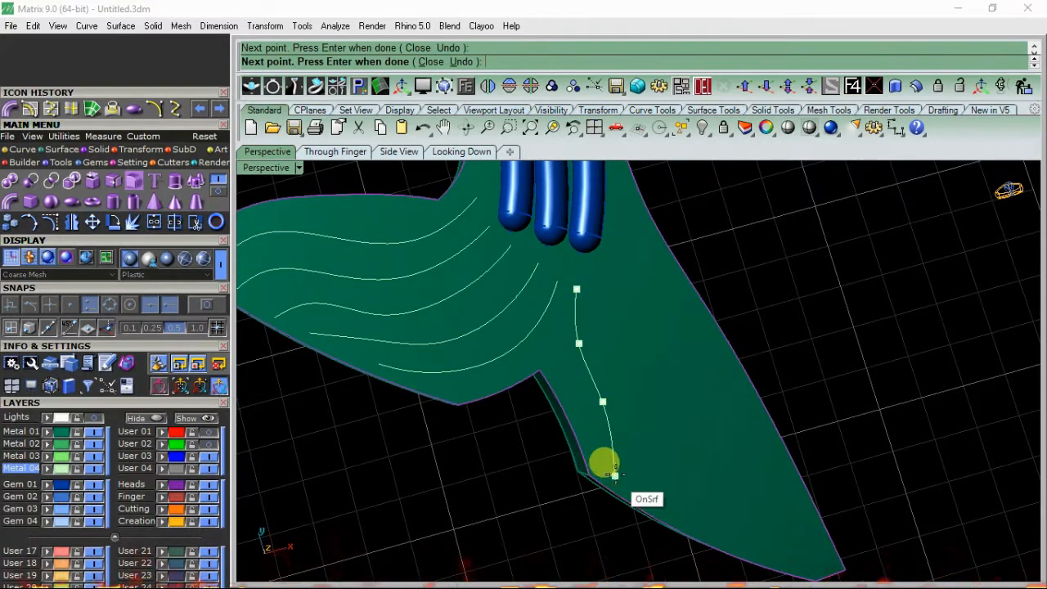
right_click(627, 454)
Draw a second curve on the pointed fluke, parallel to the first and slightly further towards the outer edge.
shift+right_drag(635, 362, 550, 349)
right_click(550, 349)
click(547, 342)
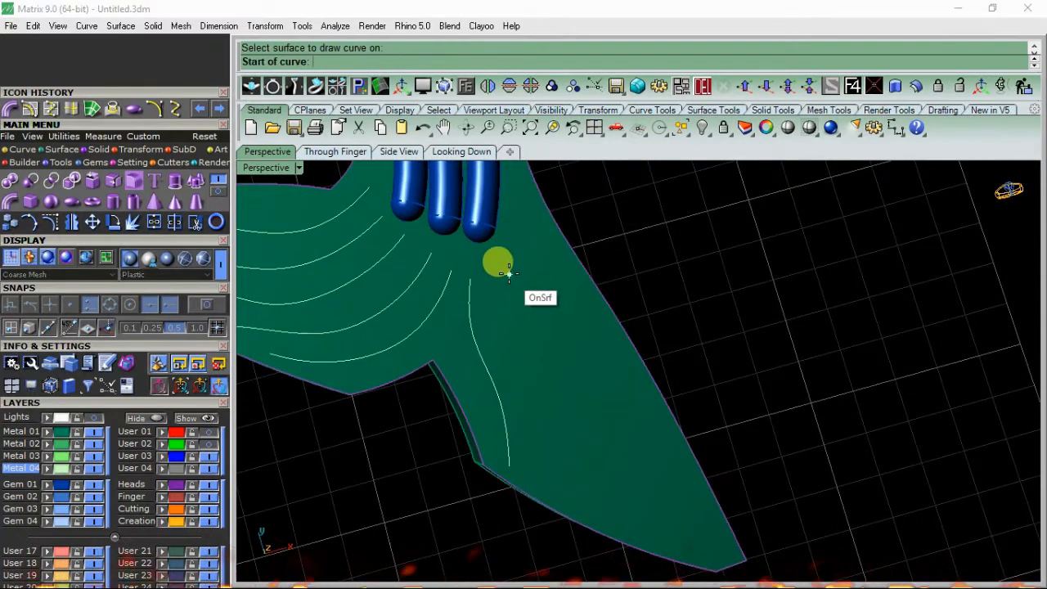
click(509, 273)
click(515, 318)
click(539, 374)
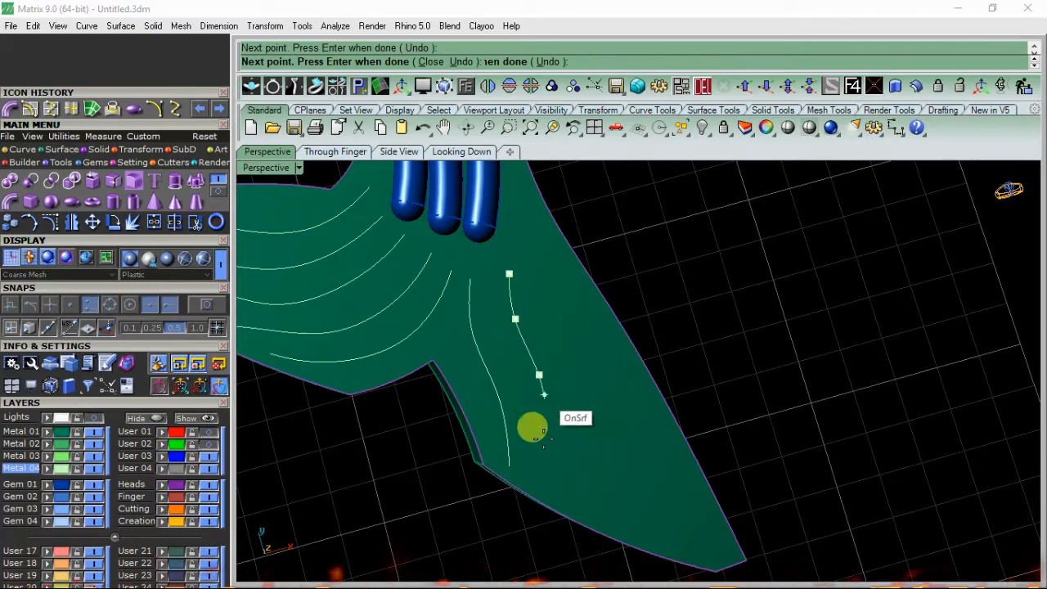
right_click(593, 517)
Draw a third curve on the pointed fluke, from near its rear edge up to beside the ends of the body ribs.
shift+right_drag(599, 429, 498, 398)
right_click(501, 409)
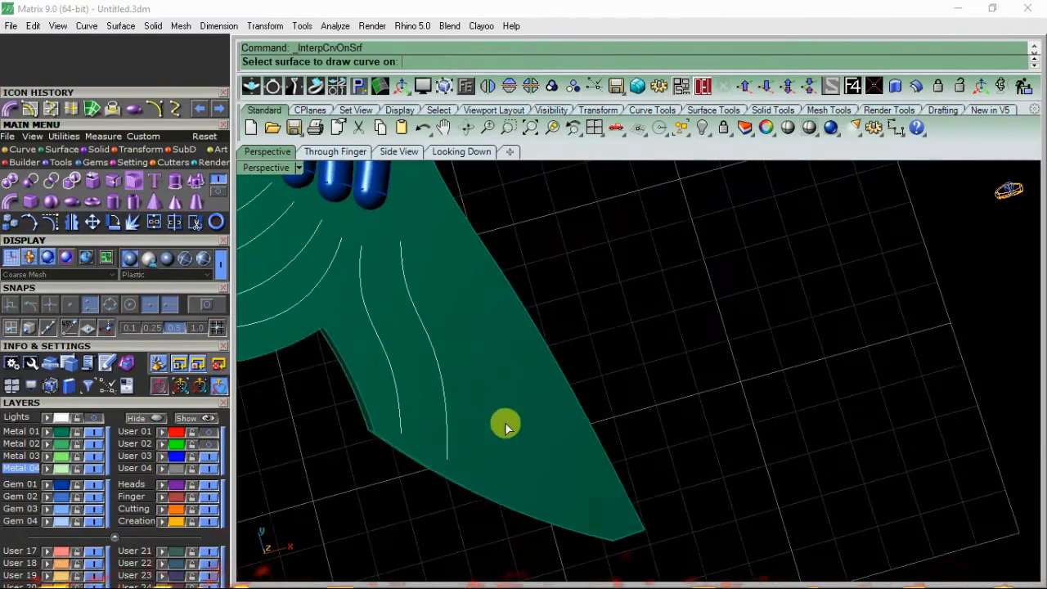
click(504, 441)
click(488, 472)
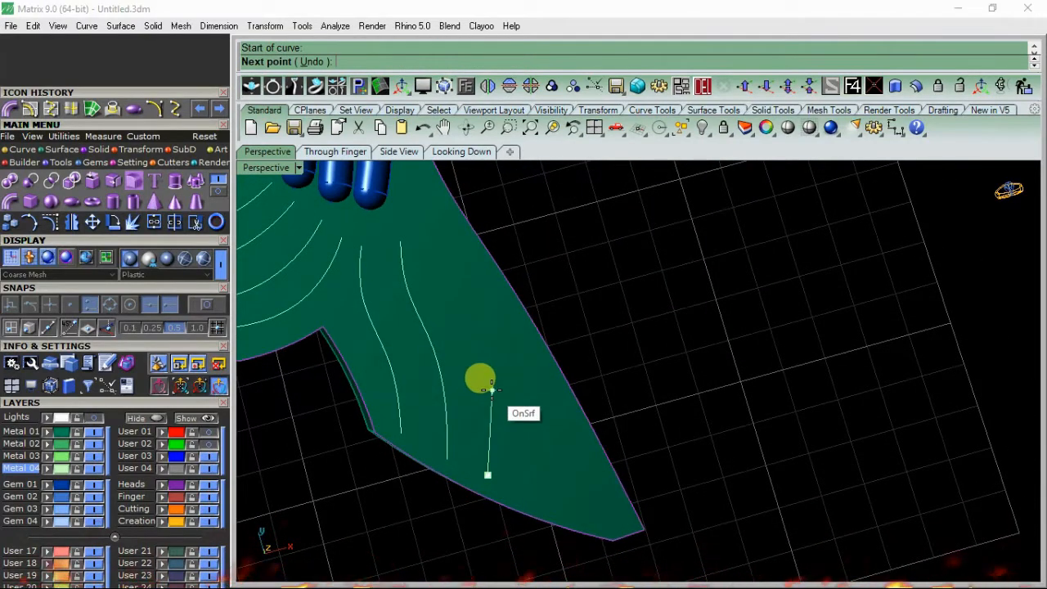
click(491, 390)
click(467, 306)
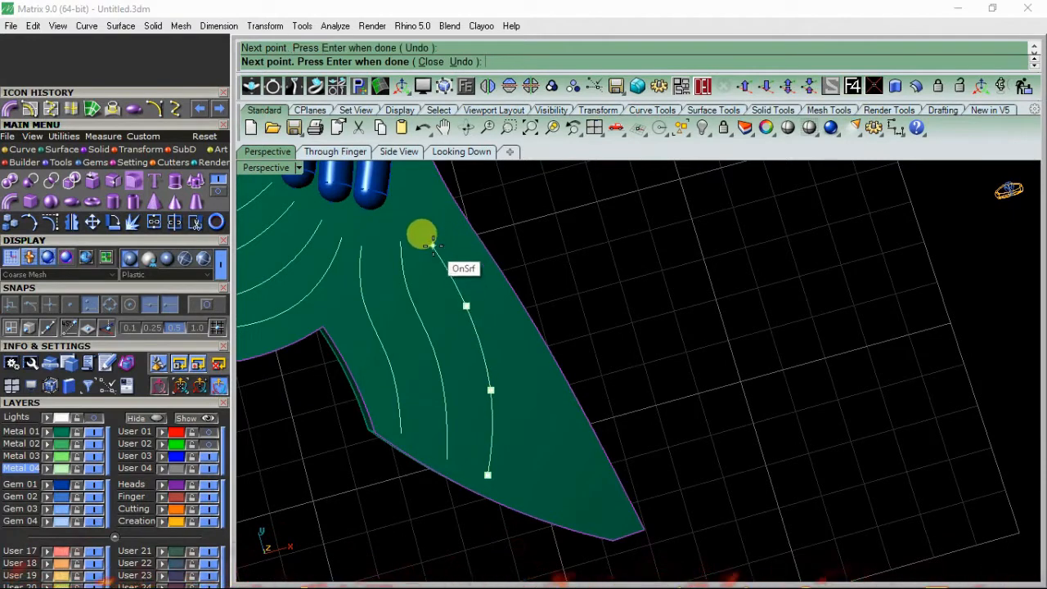
click(436, 229)
right_click(432, 198)
Draw a fourth curve on the pointed fluke, from near its rear edge up to the outer edge, beside the third curve.
right_click(531, 387)
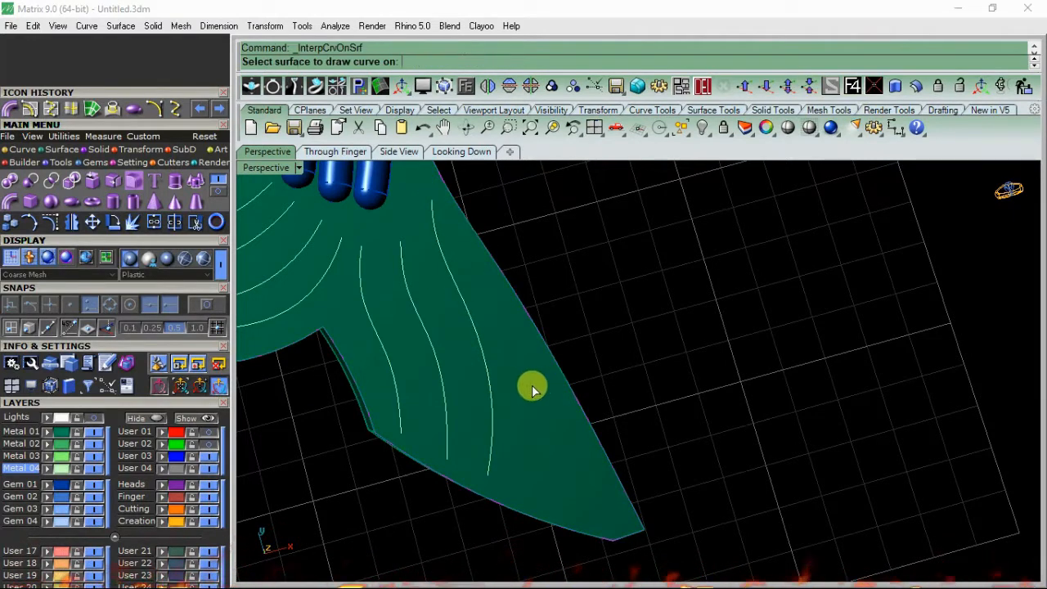
click(478, 267)
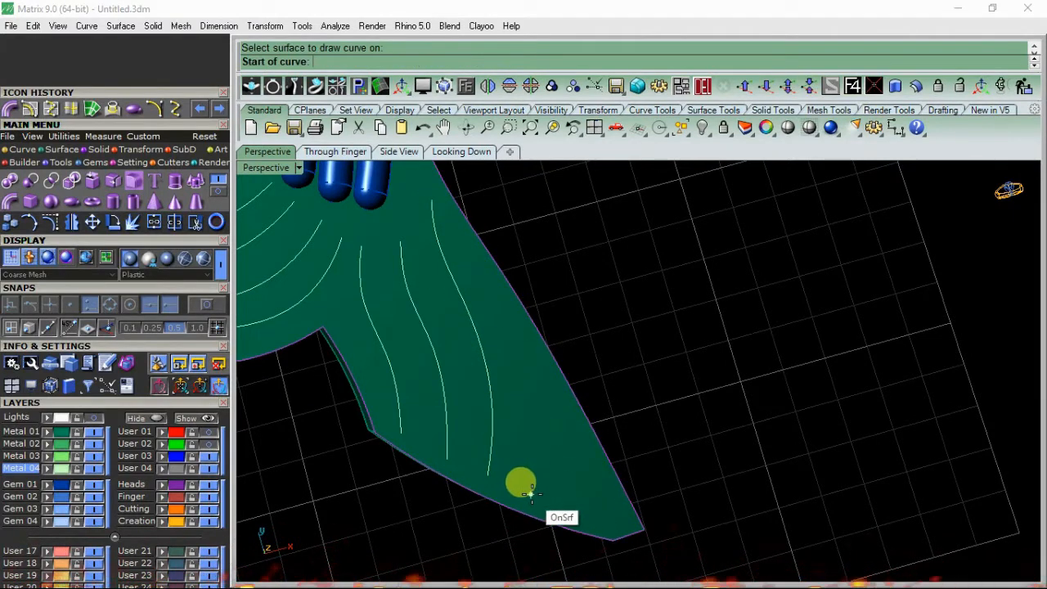
click(531, 494)
click(537, 418)
click(519, 345)
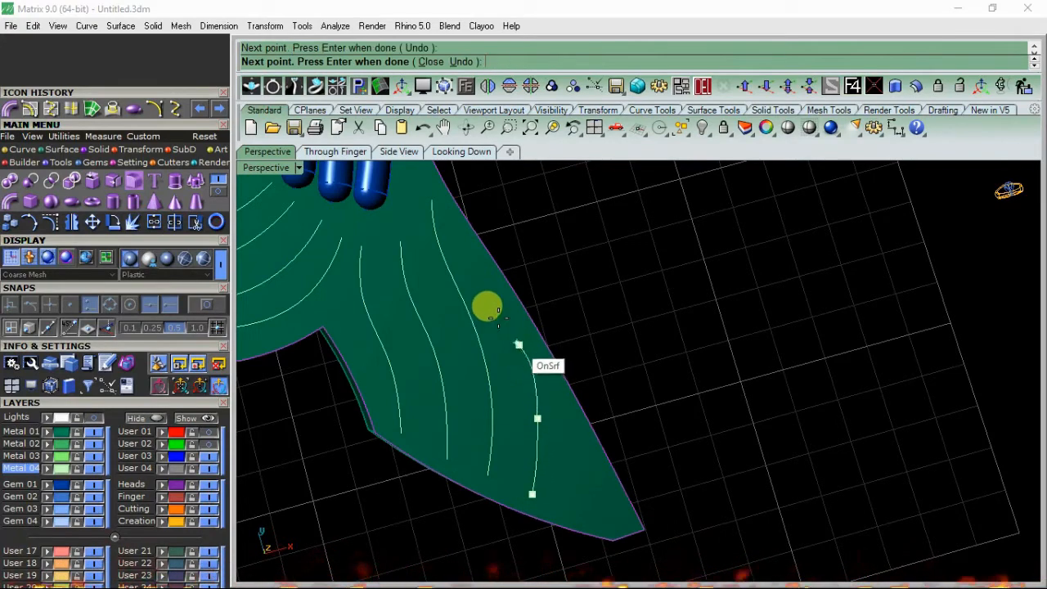
right_click(480, 262)
Select all nine tail curves on the Metal 04 layer.
scroll(476, 319, down, 4)
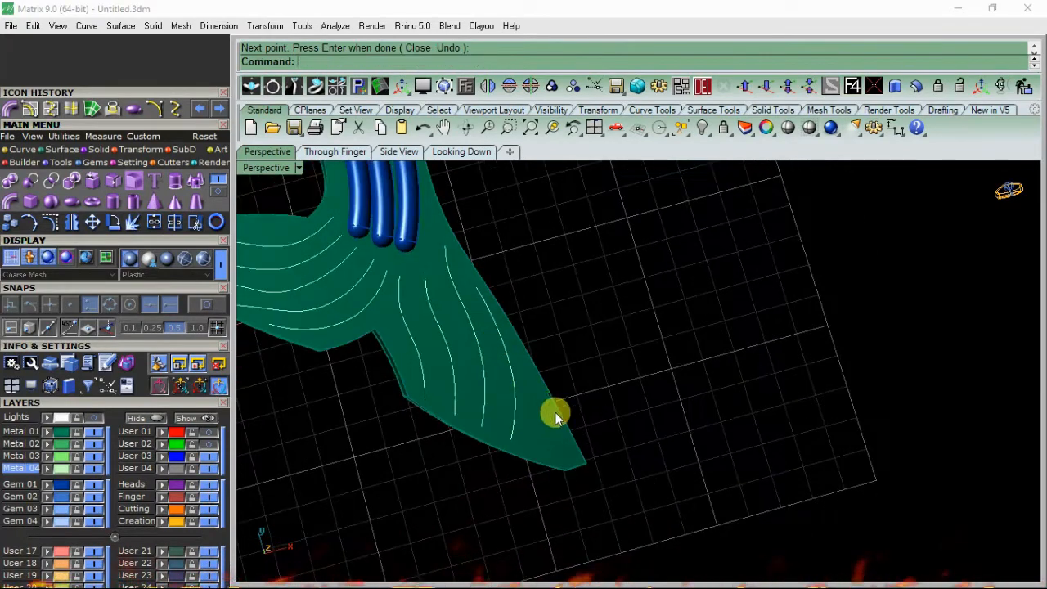
right_drag(556, 413, 572, 403)
click(60, 469)
scroll(495, 367, down, 4)
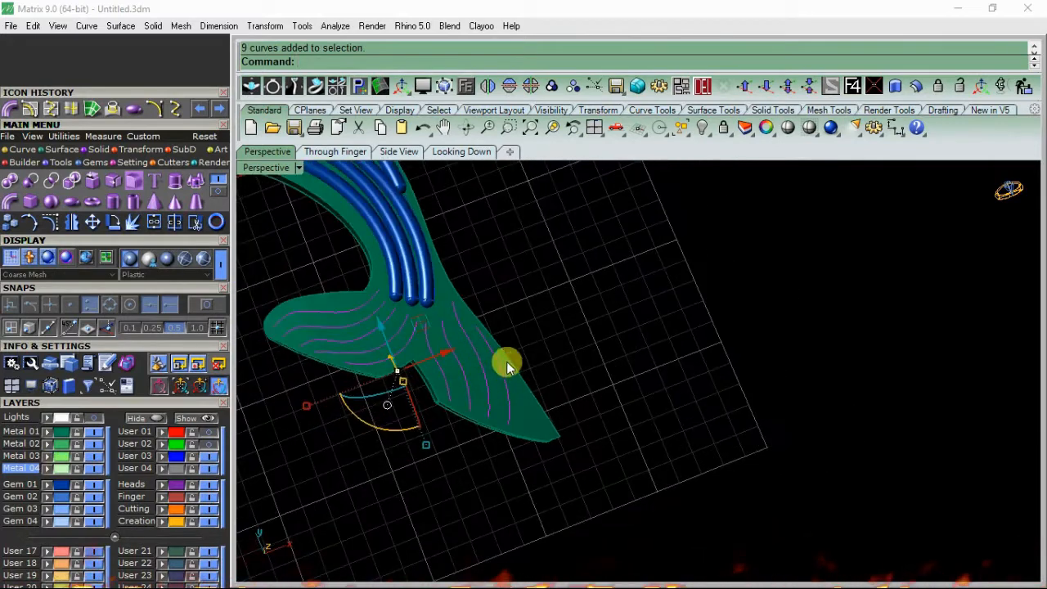
Try piping the nine tail curves with a radius of 0.25, and undo the pipes.
click(197, 223)
scroll(632, 265, down, 2)
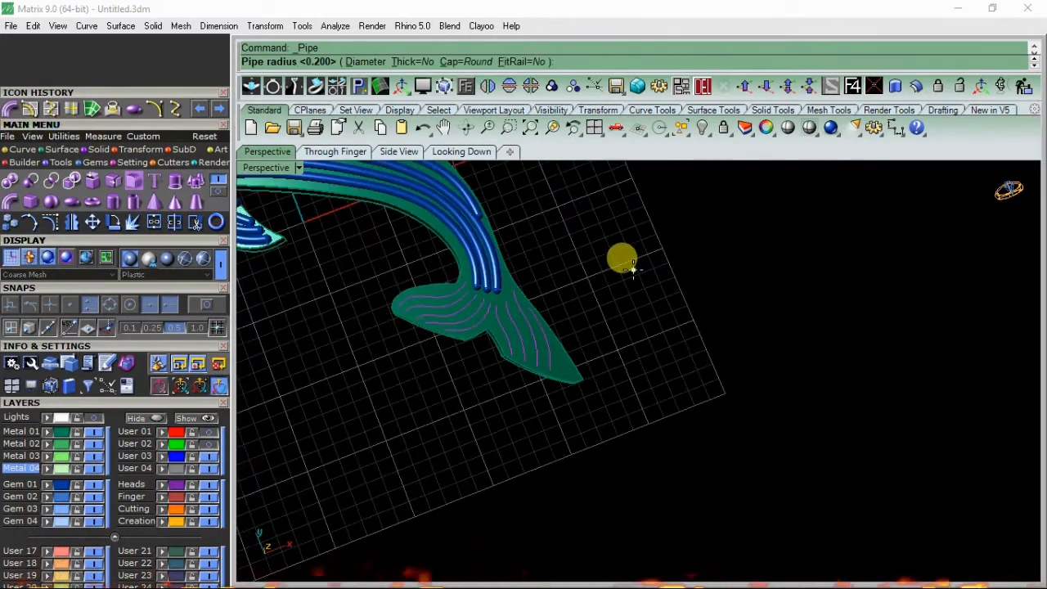
text(.25)
key(Return)
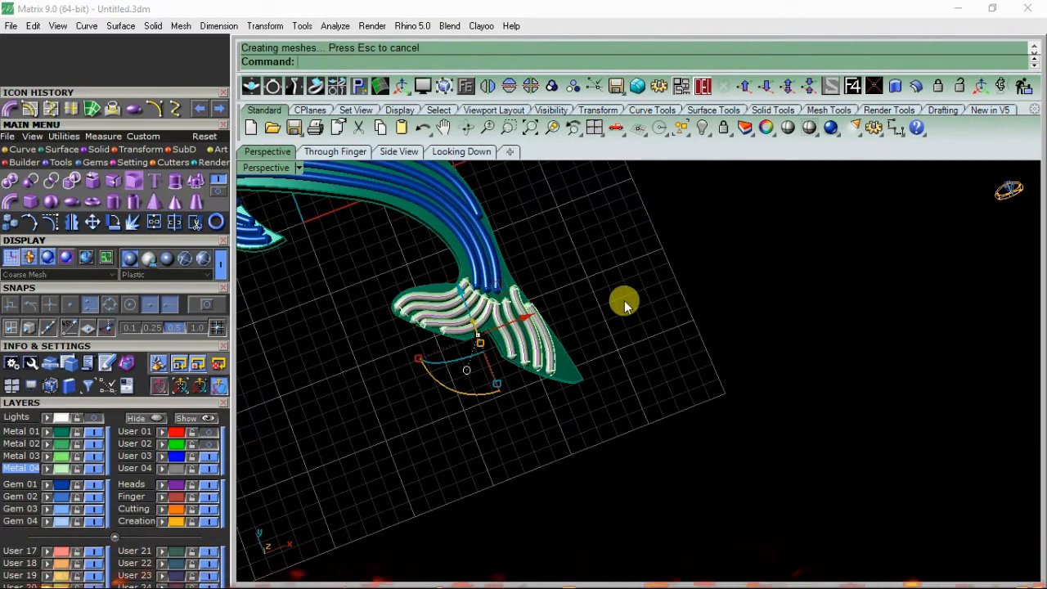
key(ctrl+z)
Pipe the nine tail curves with a radius of 0.2 and move the resulting ribs to the Gem 01 layer.
key(Return)
text(.2)
key(Return)
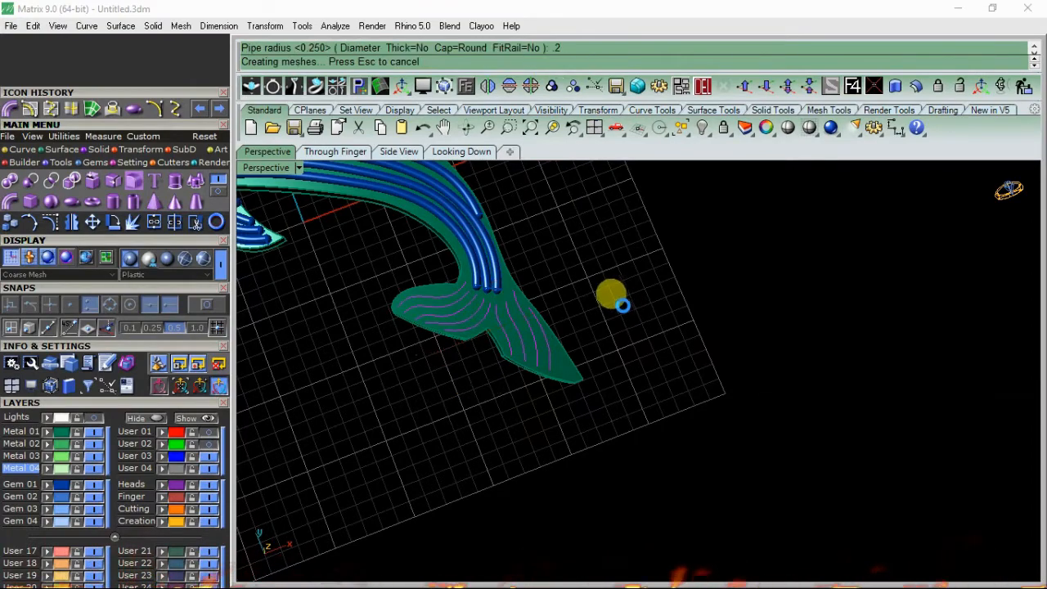
right_click(61, 469)
click(57, 486)
Select the closed outline curve that runs around the upper edge of the dolphin's body.
scroll(543, 332, down, 7)
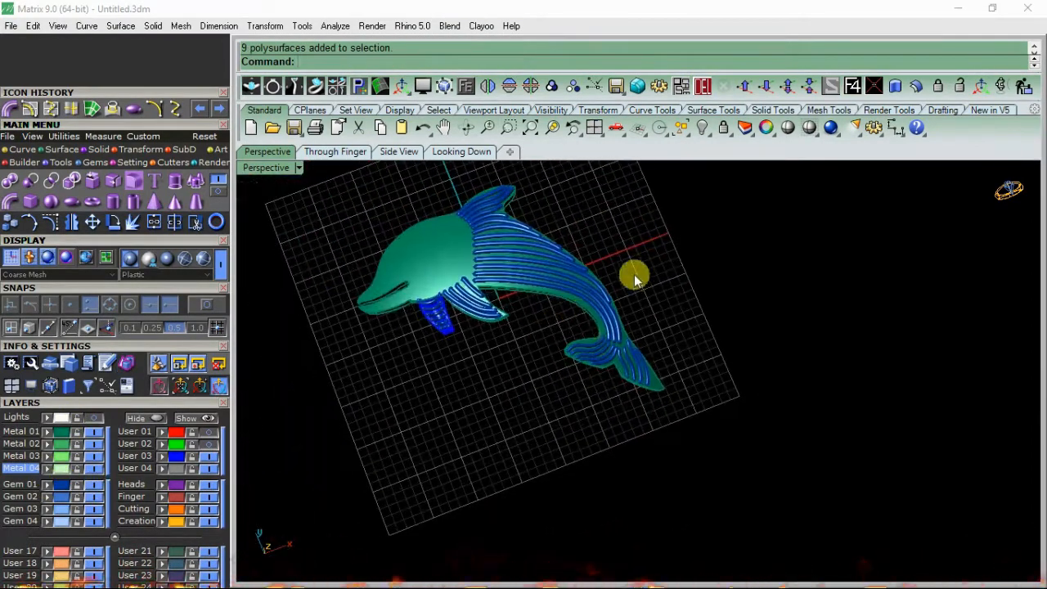
right_drag(578, 327, 634, 287)
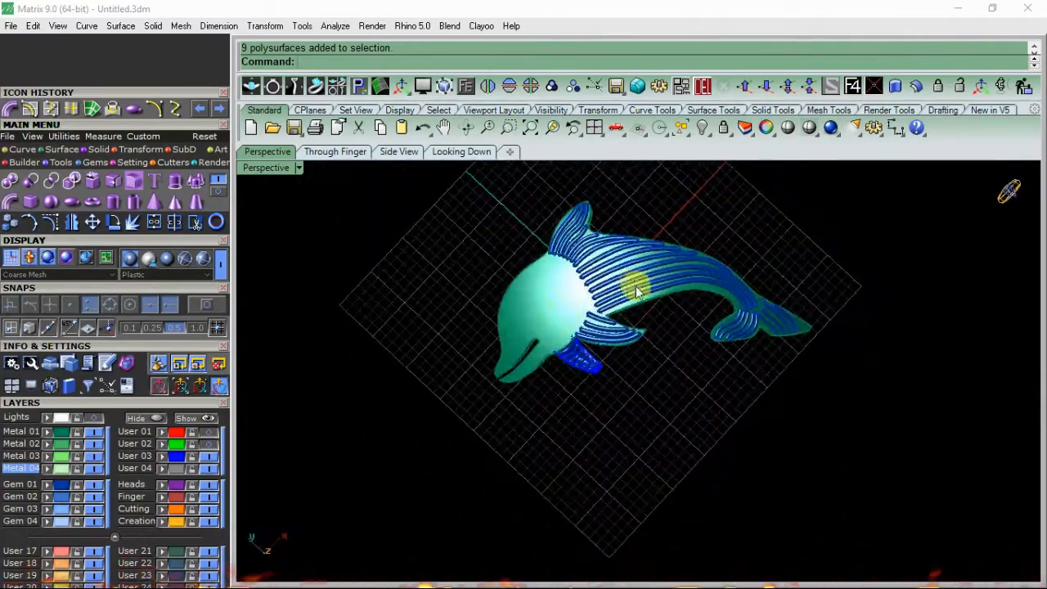
right_drag(438, 308, 536, 251)
right_drag(507, 350, 542, 444)
scroll(532, 450, up, 5)
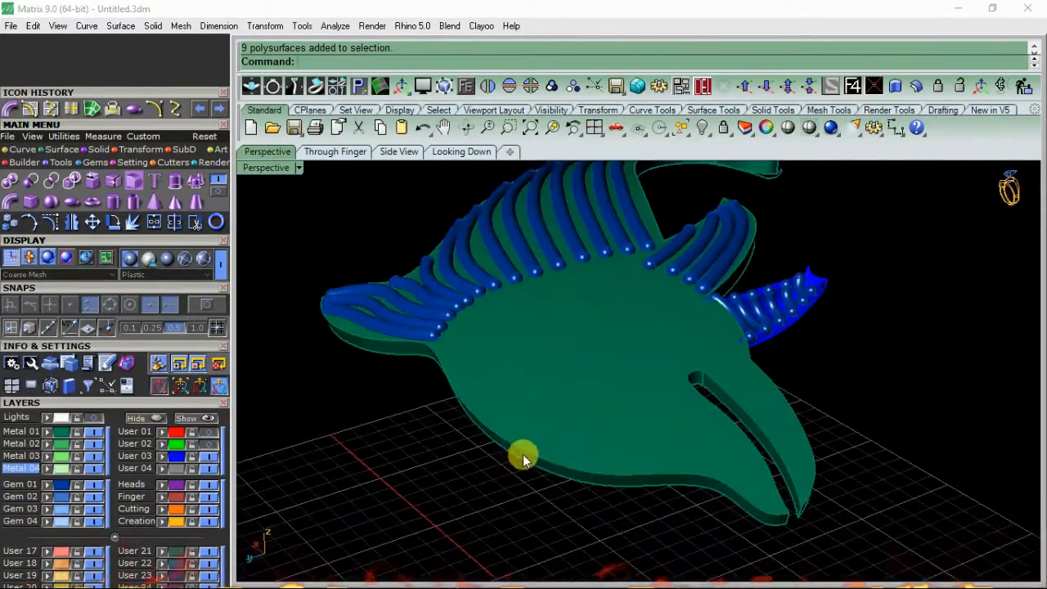
click(525, 451)
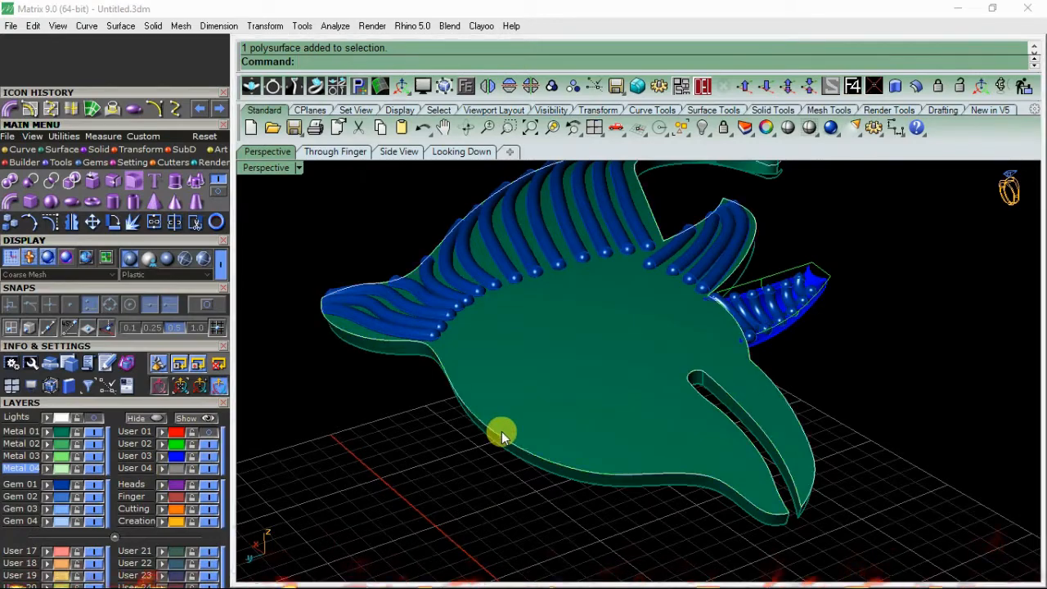
click(502, 431)
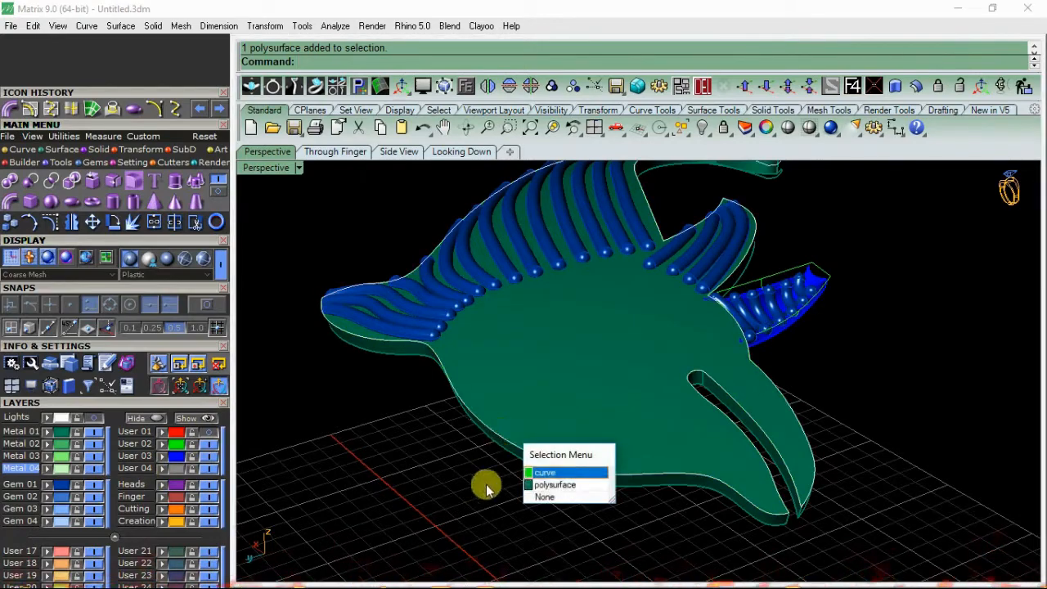
click(540, 470)
right_drag(518, 398, 478, 377)
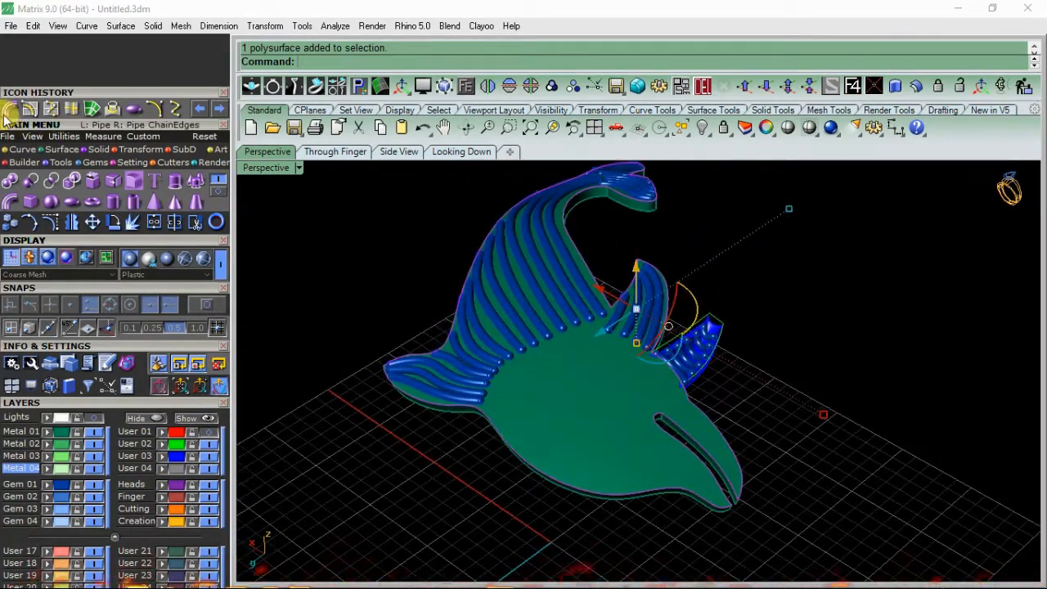
Try piping the closed dolphin outline with a radius of 0.3, and undo the pipe.
click(9, 203)
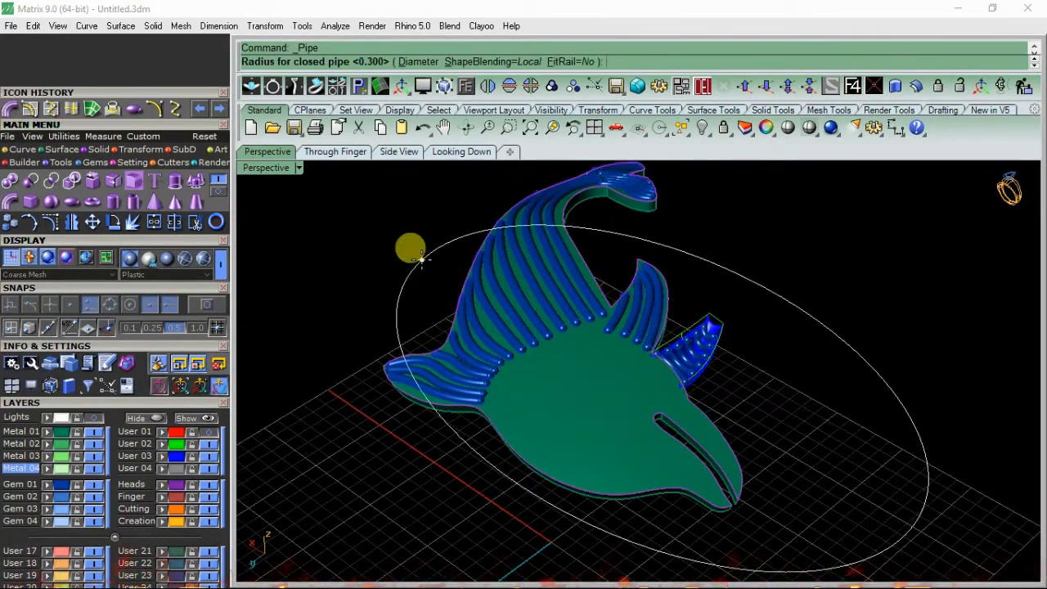
key(Return)
key(Return)
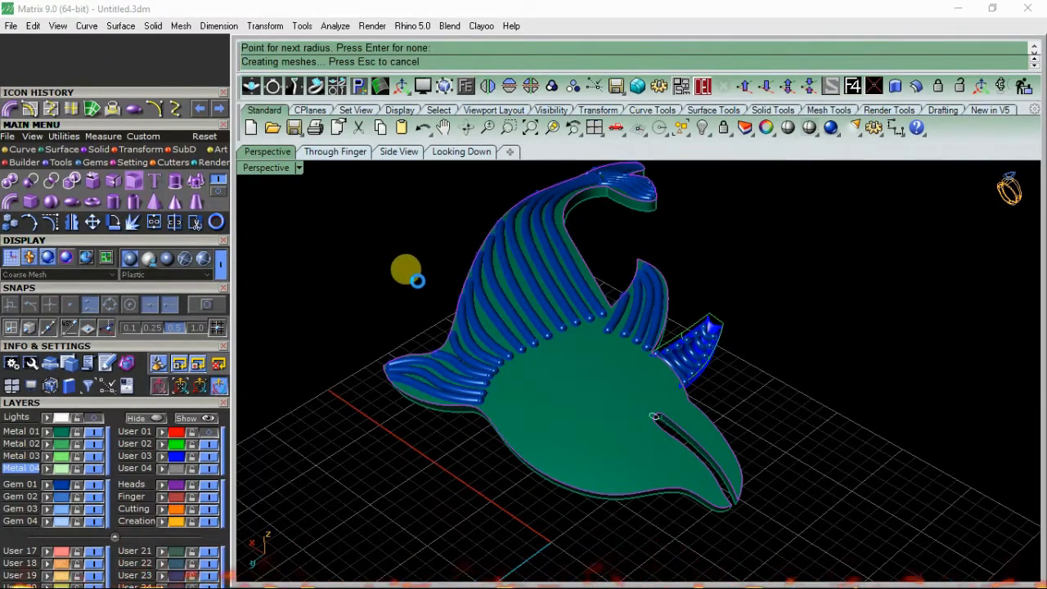
scroll(526, 366, down, 4)
right_drag(666, 344, 488, 385)
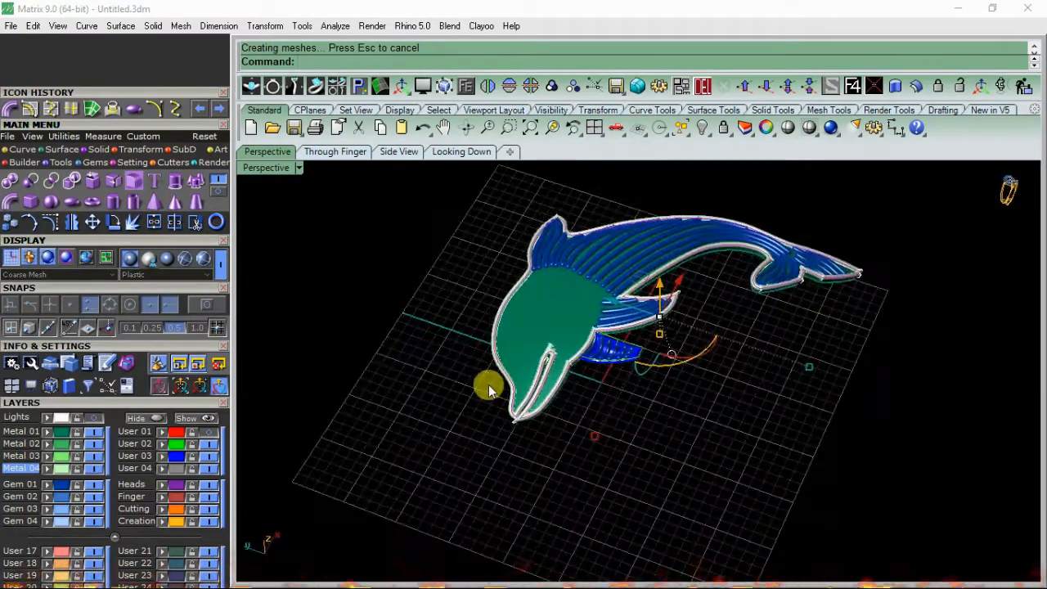
key(ctrl+z)
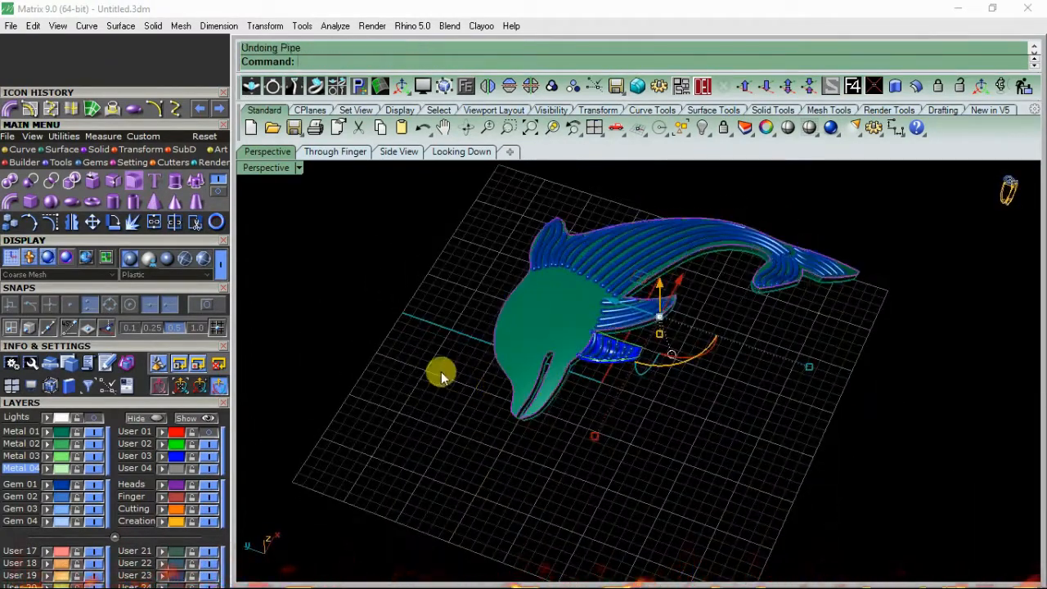
Explode the dolphin outline curve and pipe its segments with a radius of 0.2.
click(131, 224)
click(134, 108)
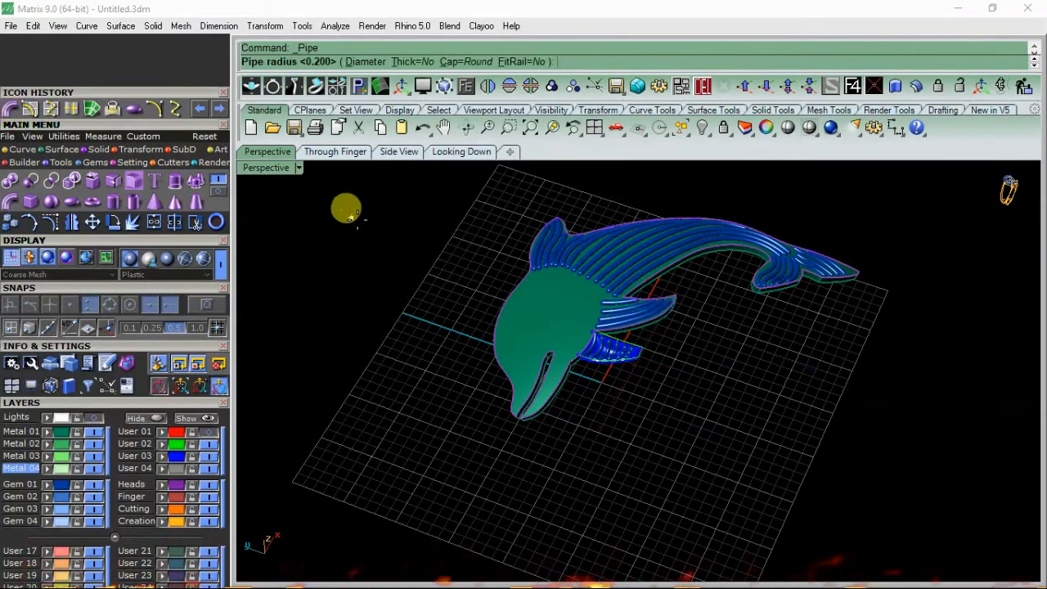
right_click(368, 228)
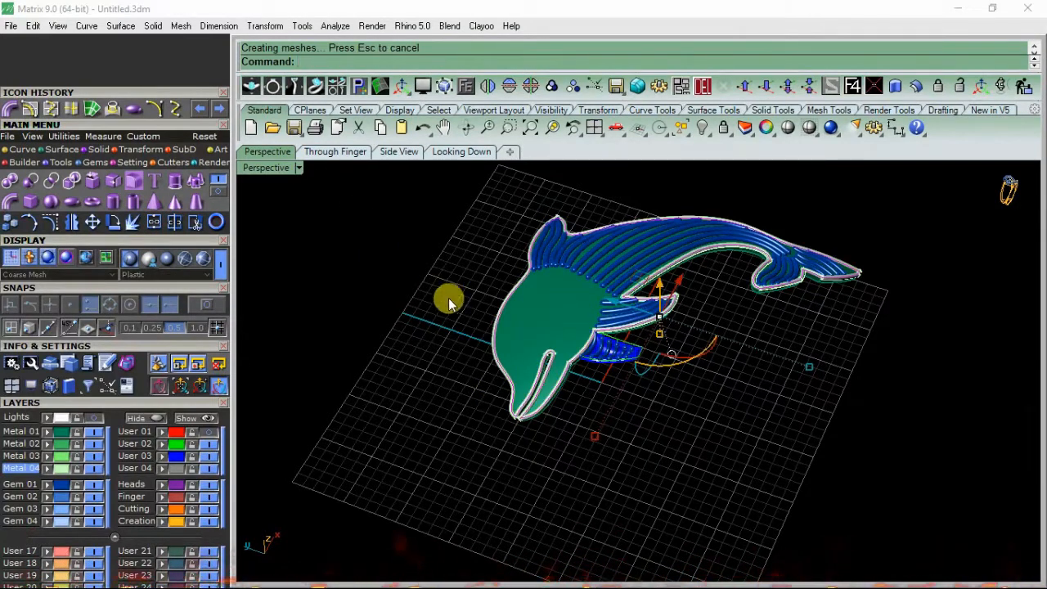
Hide the User 02 layer and deselect the outline pipes.
click(207, 447)
click(491, 372)
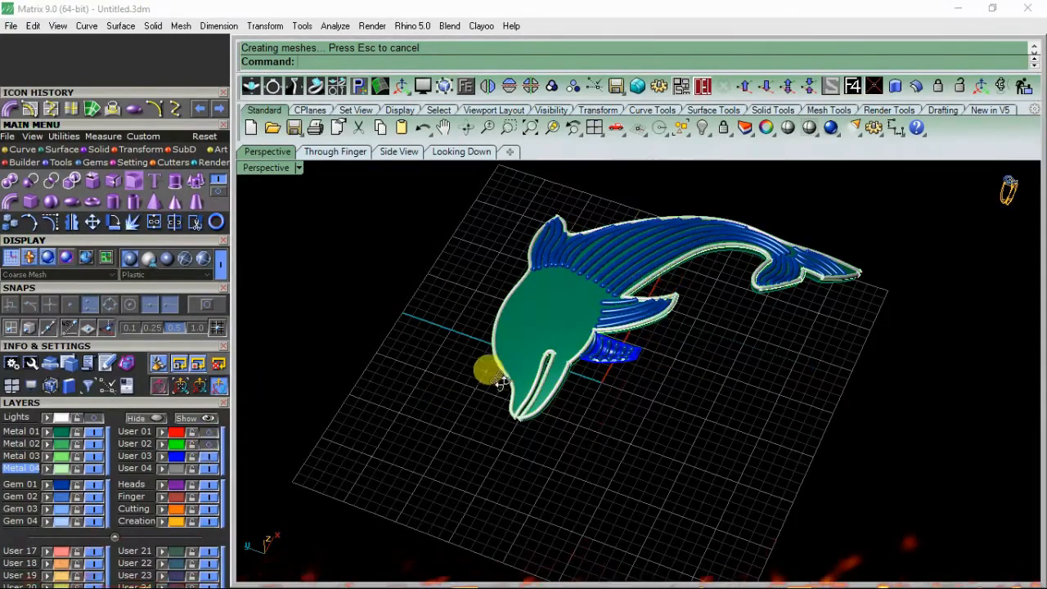
right_drag(491, 372, 429, 440)
shift+right_drag(604, 377, 524, 403)
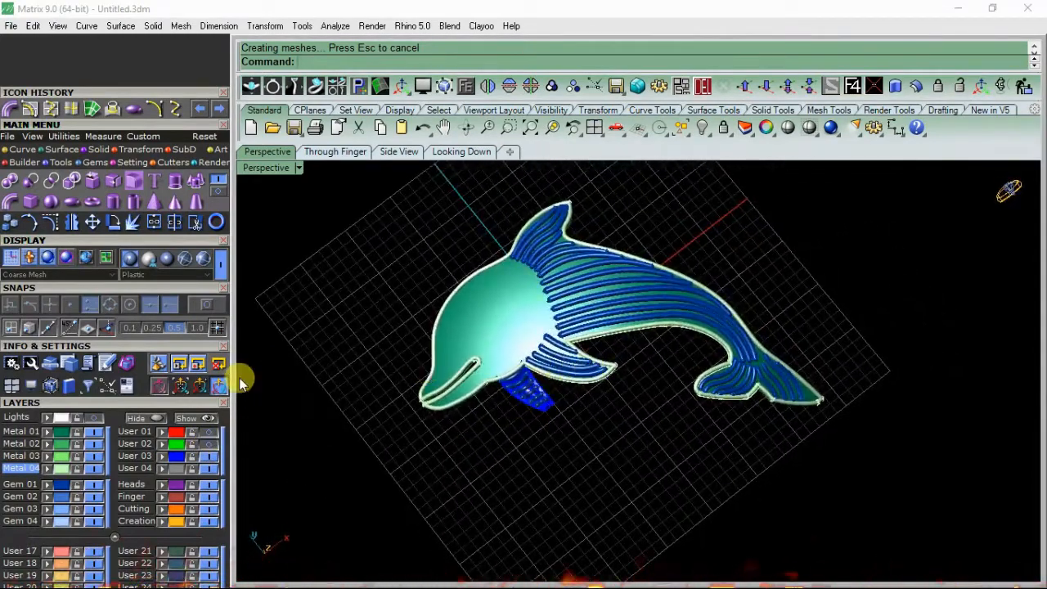
Select all the border pipes on the Metal 04 layer, move them to the gold-coloured layer, and clear the selection.
click(58, 467)
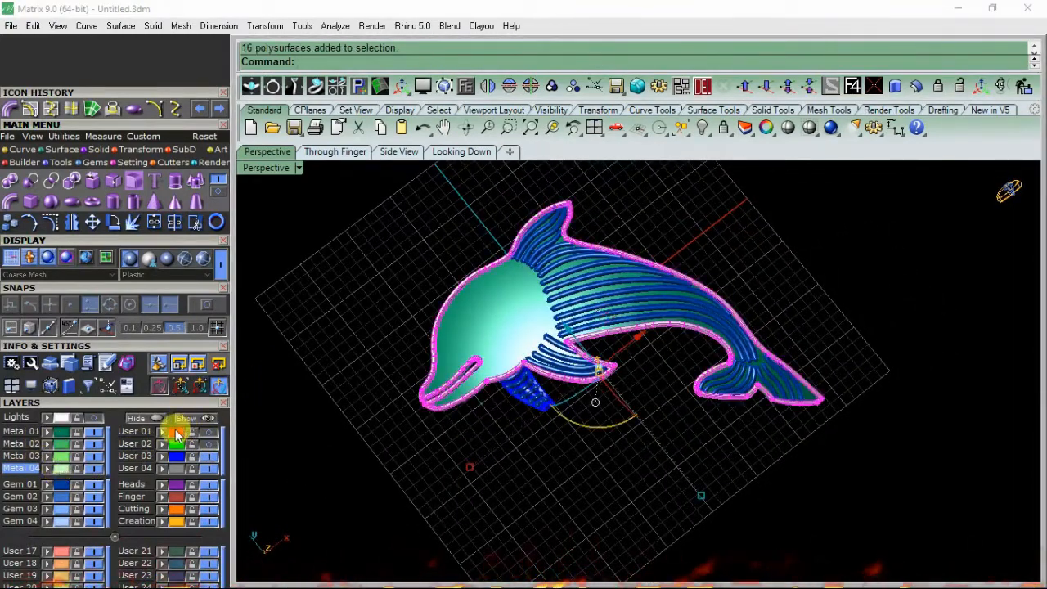
click(510, 418)
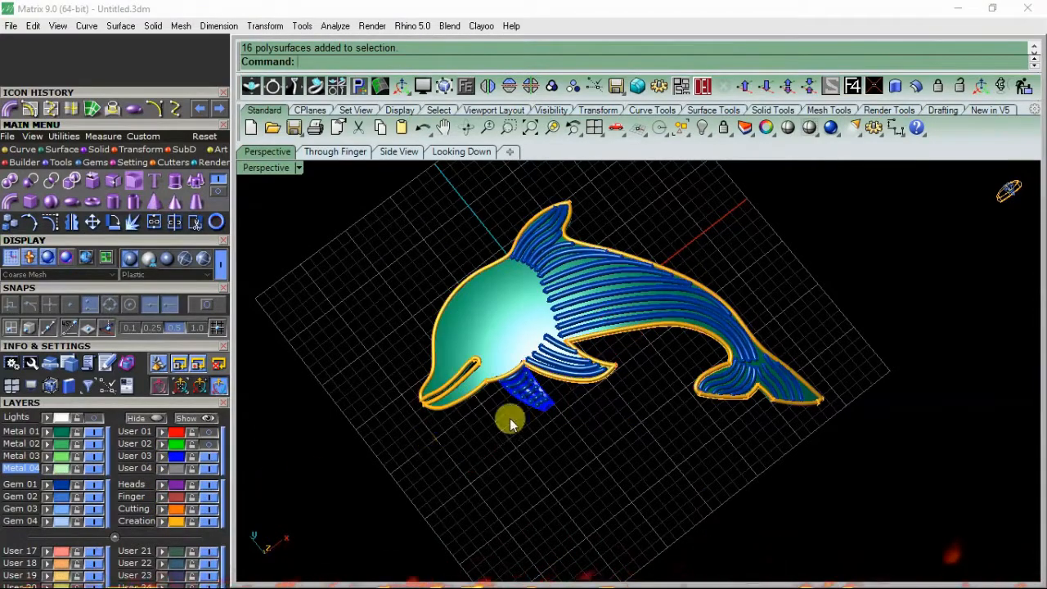
right_drag(510, 418, 514, 358)
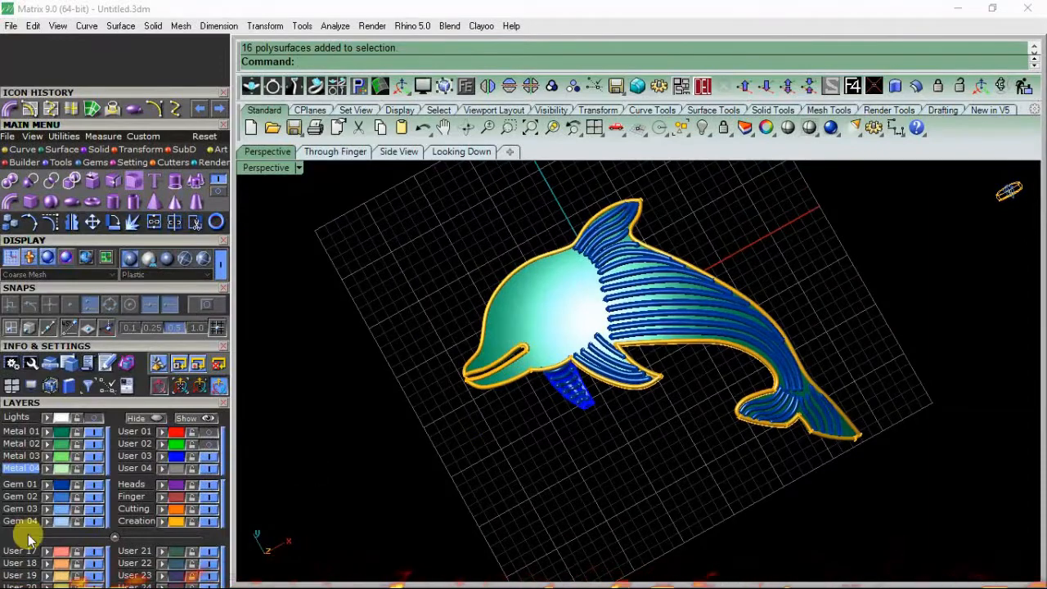
right_drag(618, 313, 590, 358)
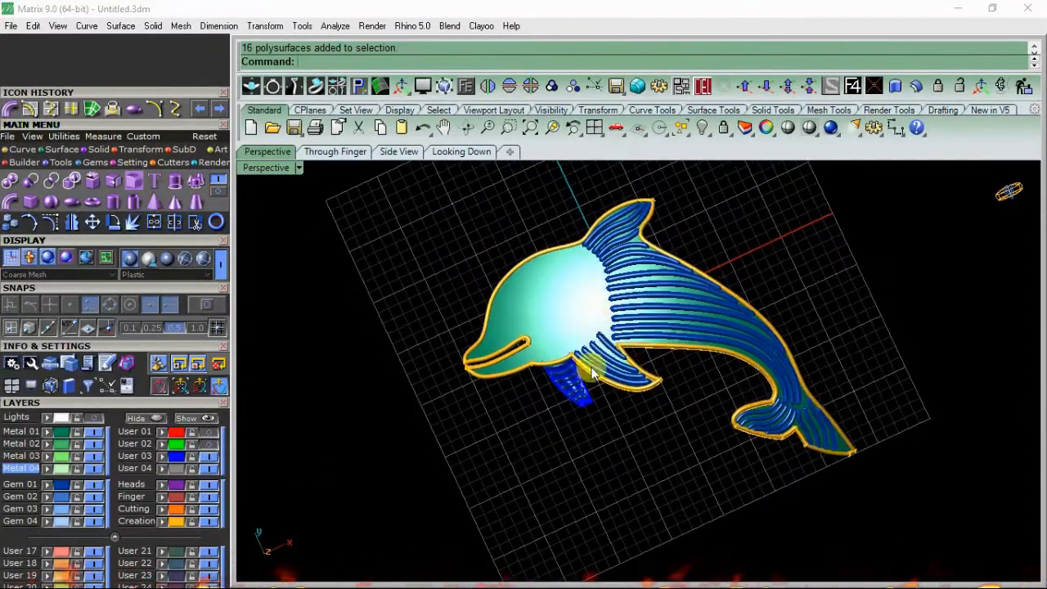
Move the small lower flipper's solid to the Metal 01 layer and deselect it.
scroll(593, 402, up, 5)
click(593, 414)
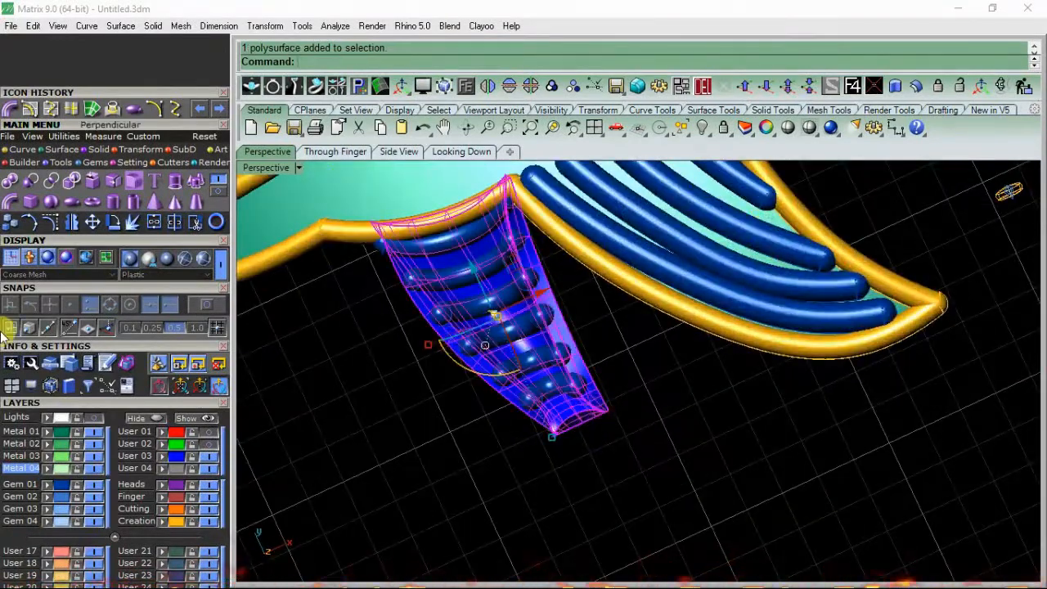
click(46, 445)
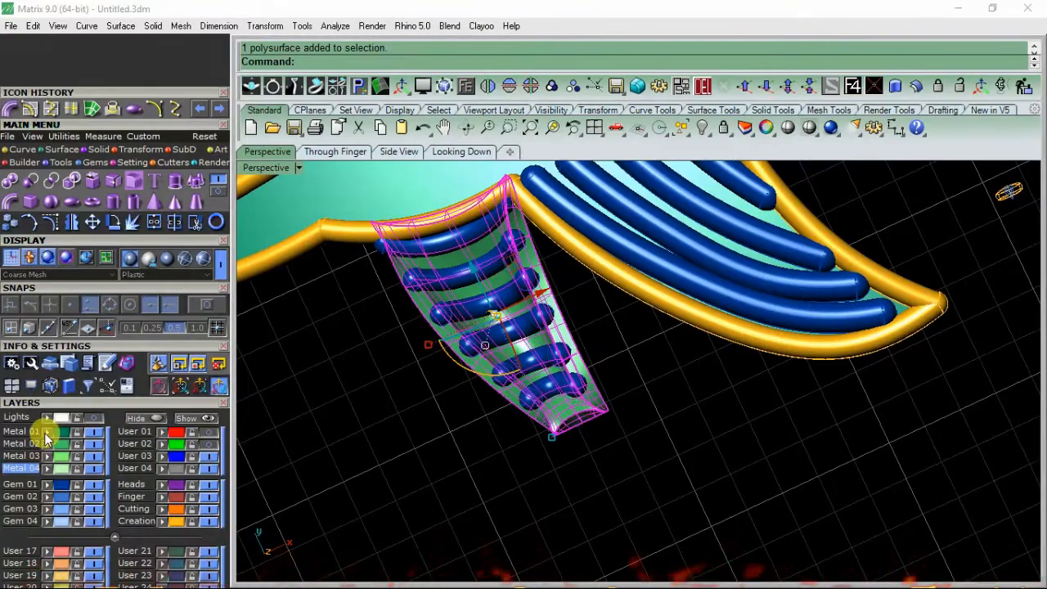
click(45, 434)
click(386, 442)
scroll(512, 384, down, 5)
right_drag(577, 361, 559, 343)
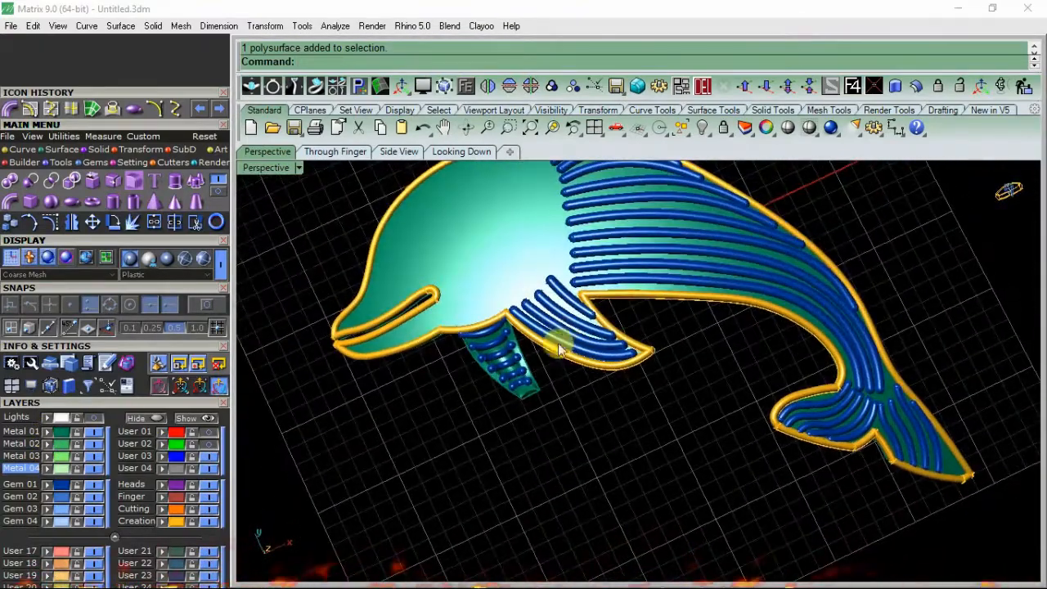
scroll(490, 327, down, 4)
Move the selected head surface to the Metal 02 layer and bring up the second set of curve tools.
shift+right_drag(484, 322, 616, 320)
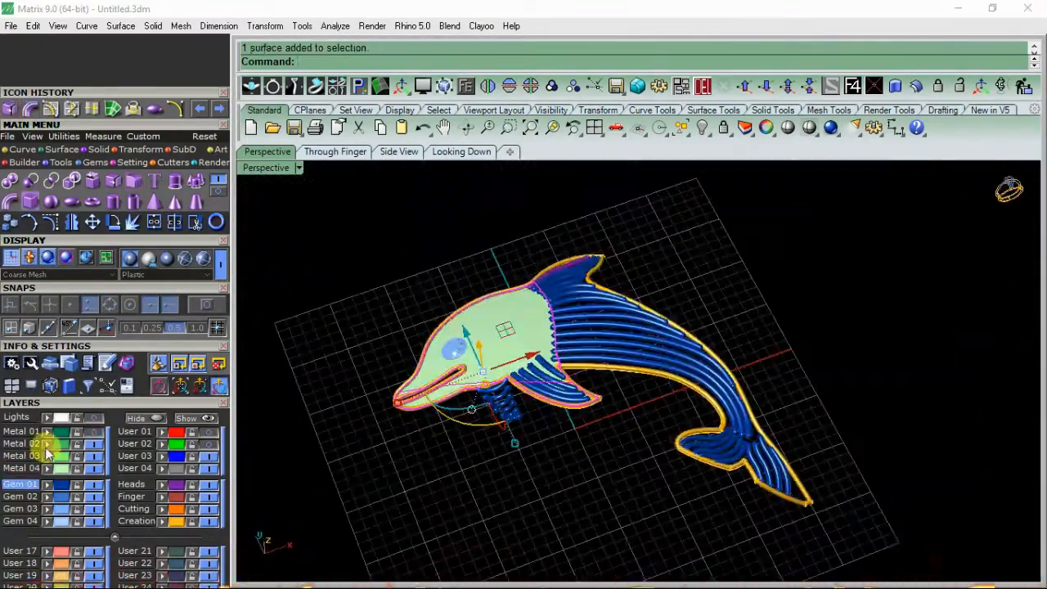
click(45, 445)
right_drag(579, 288, 571, 340)
shift+right_drag(519, 298, 523, 326)
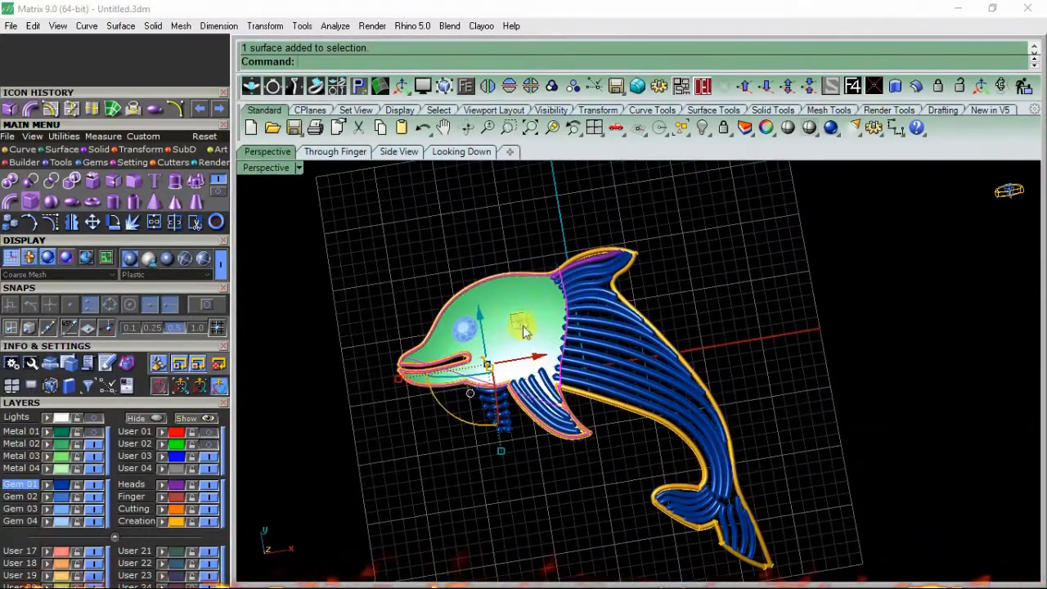
click(22, 150)
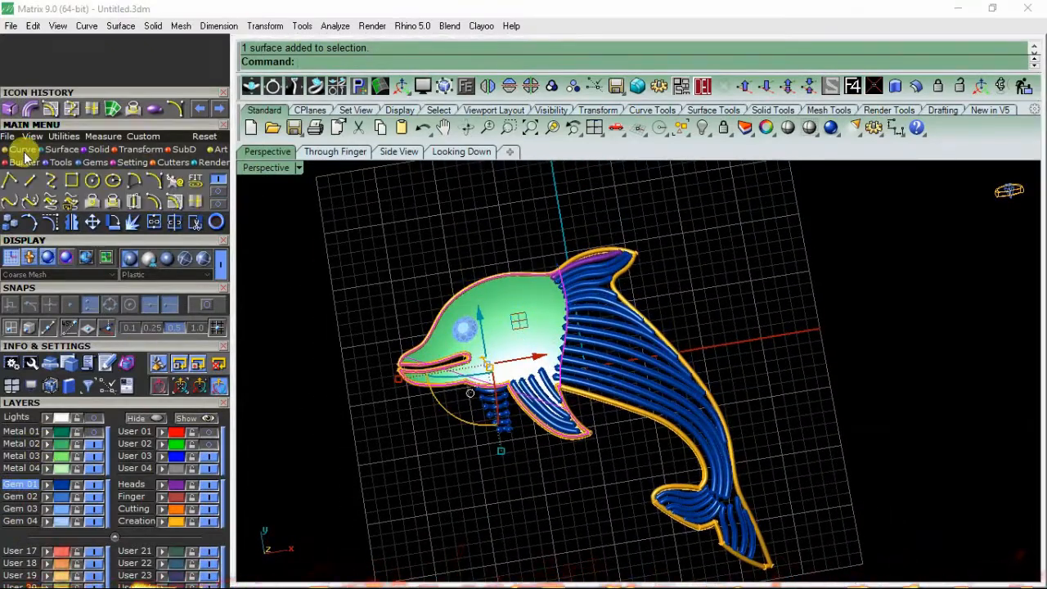
click(220, 194)
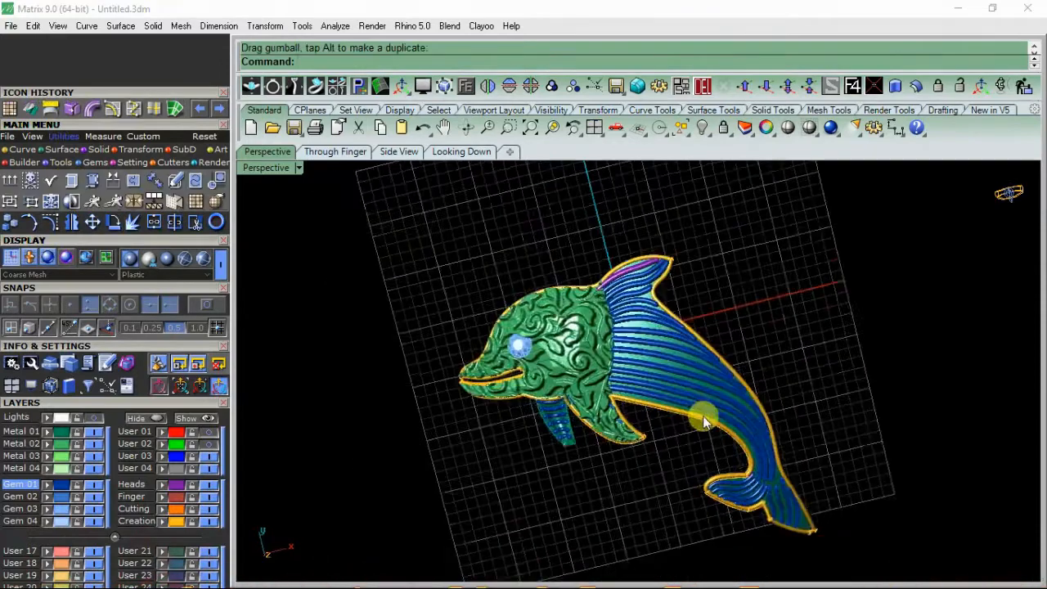
right_drag(706, 420, 655, 424)
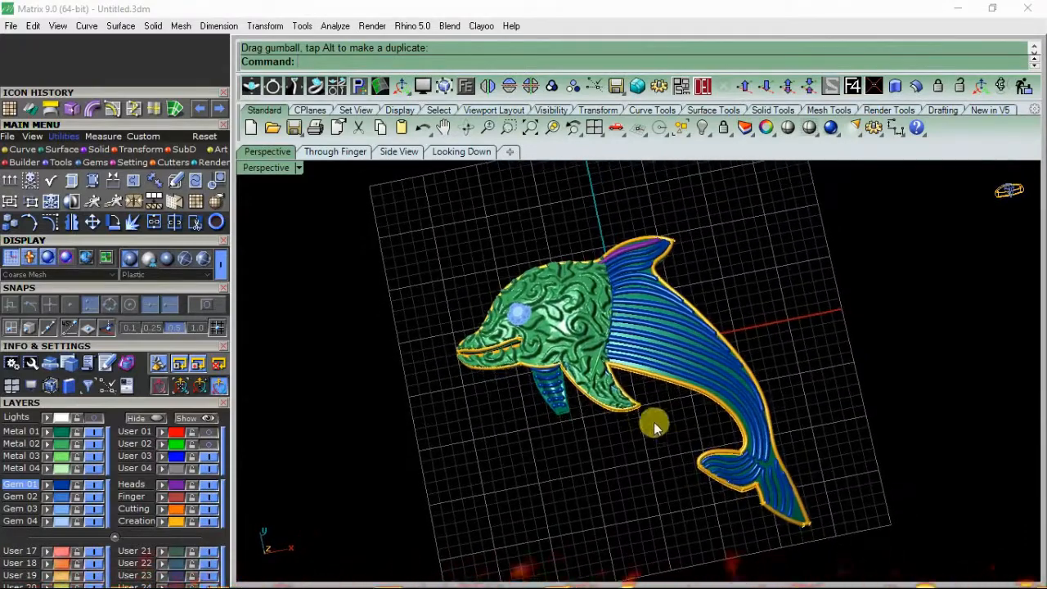